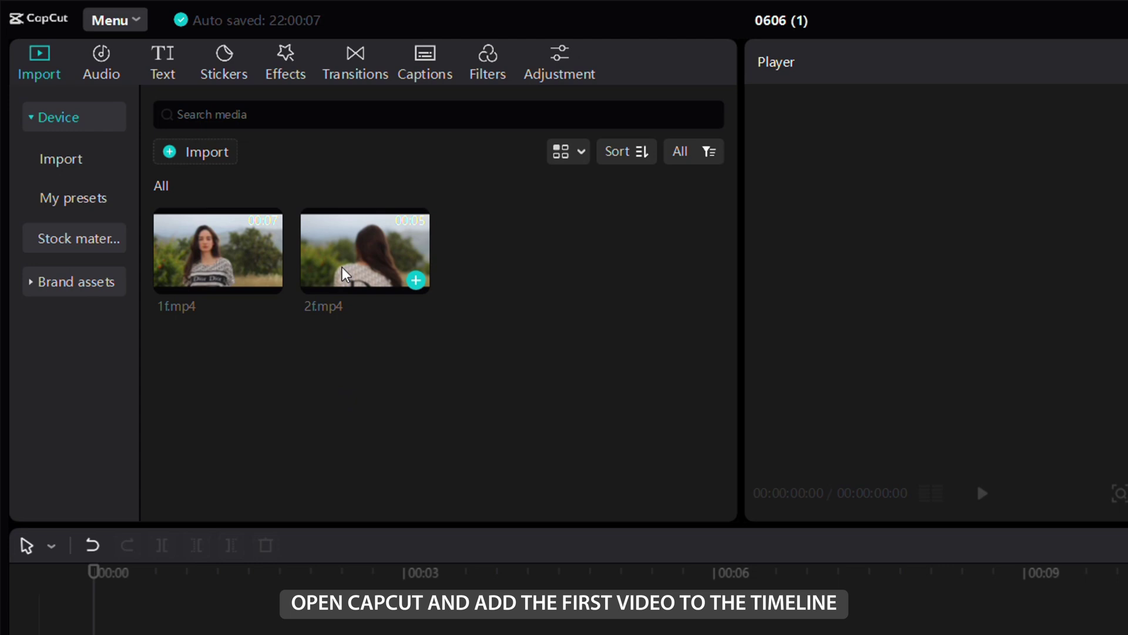
Place 2f.mp4 at the start of the main track and 1f.mp4 on an overlay track from about 00:03.
left_click_drag(348, 276, 141, 631)
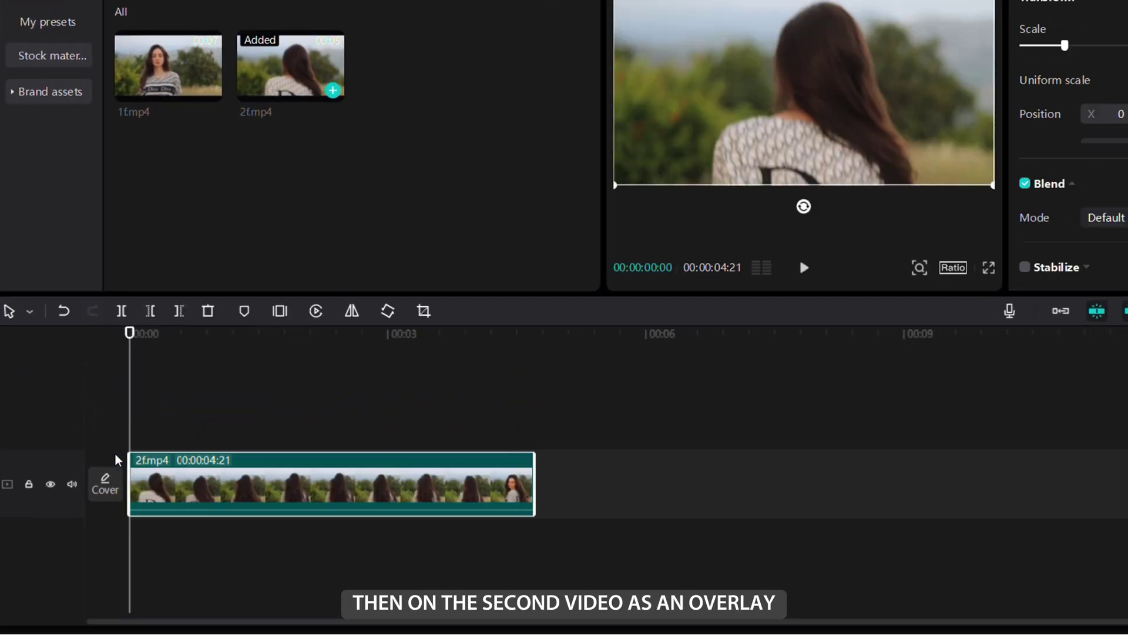
left_click_drag(166, 74, 379, 418)
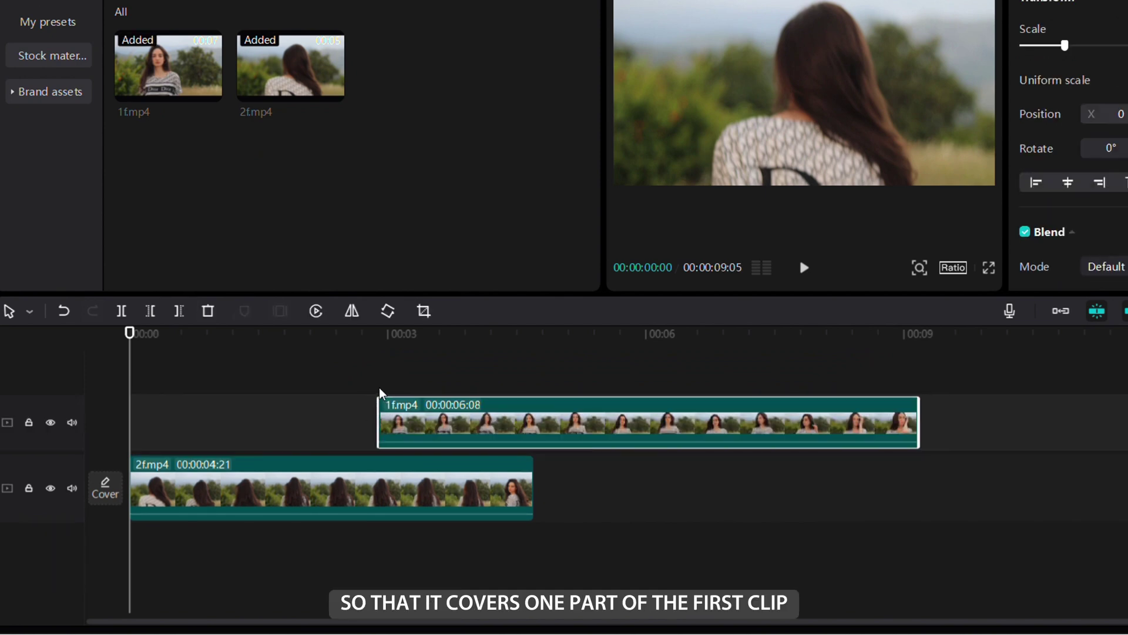
At 00:00:02:27, enable chroma key on 1f.mp4, sample the green, and set Intensity to 100.
left_click(378, 396)
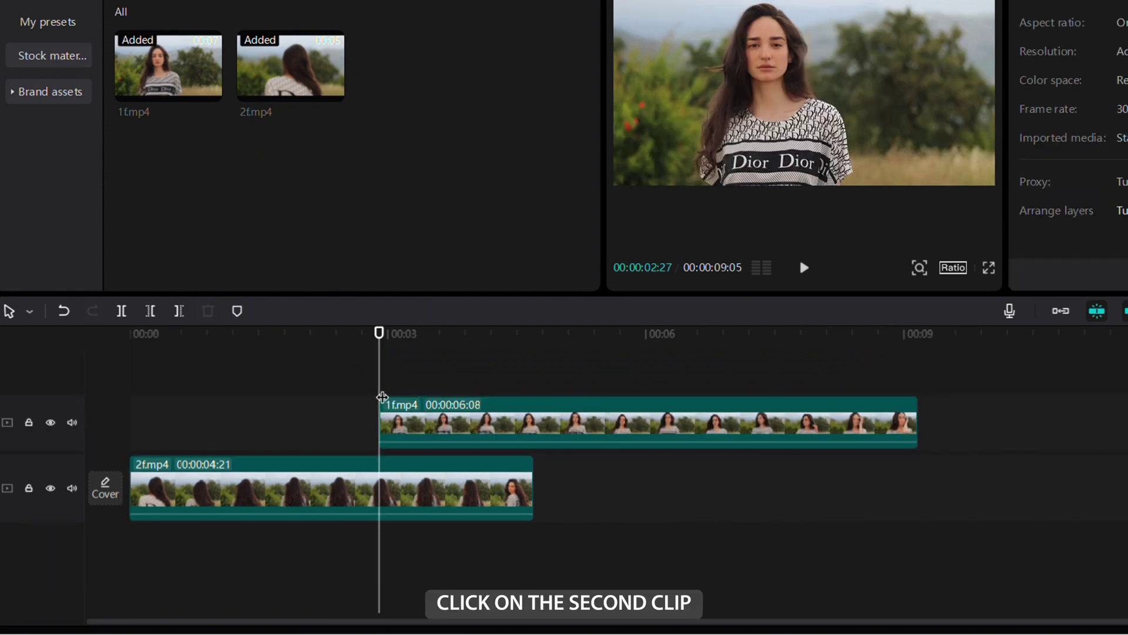
left_click(406, 413)
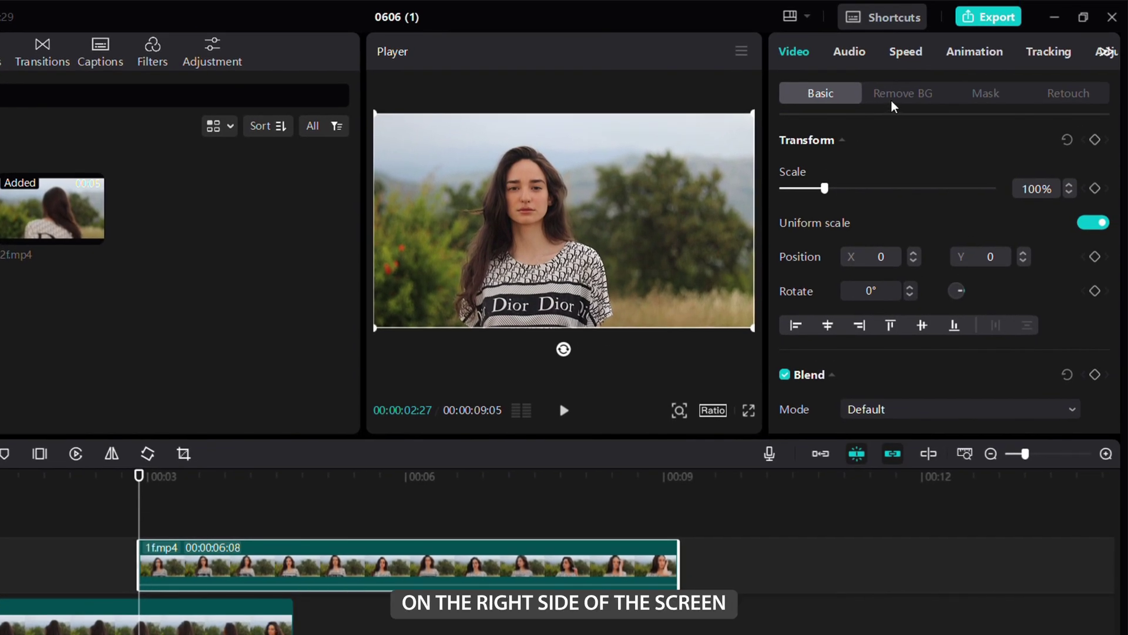
left_click(894, 103)
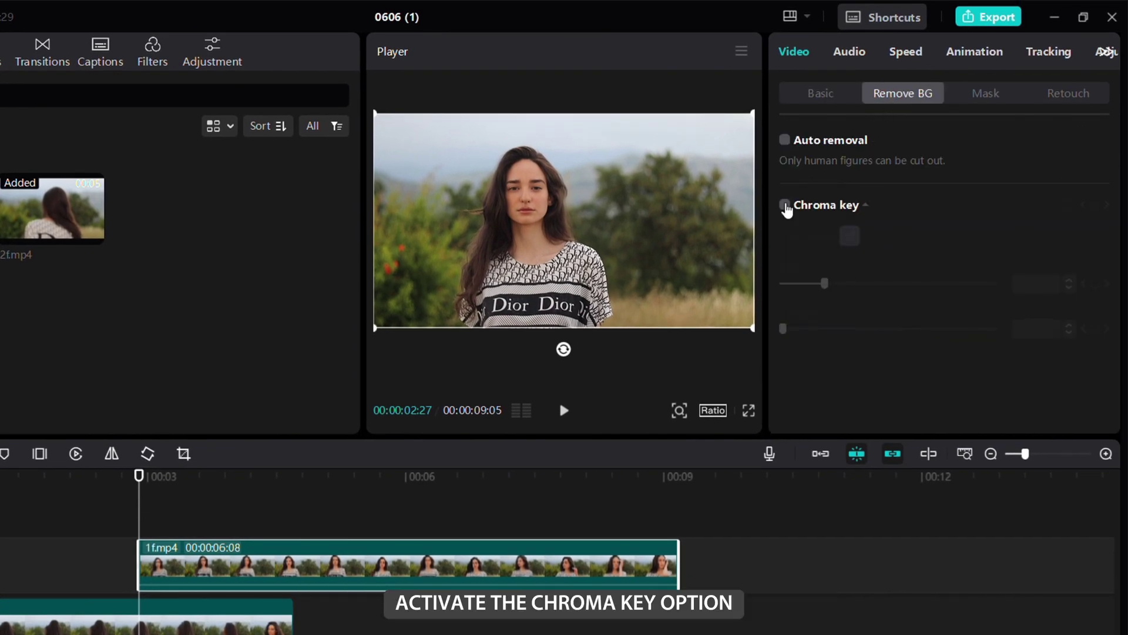
left_click(850, 235)
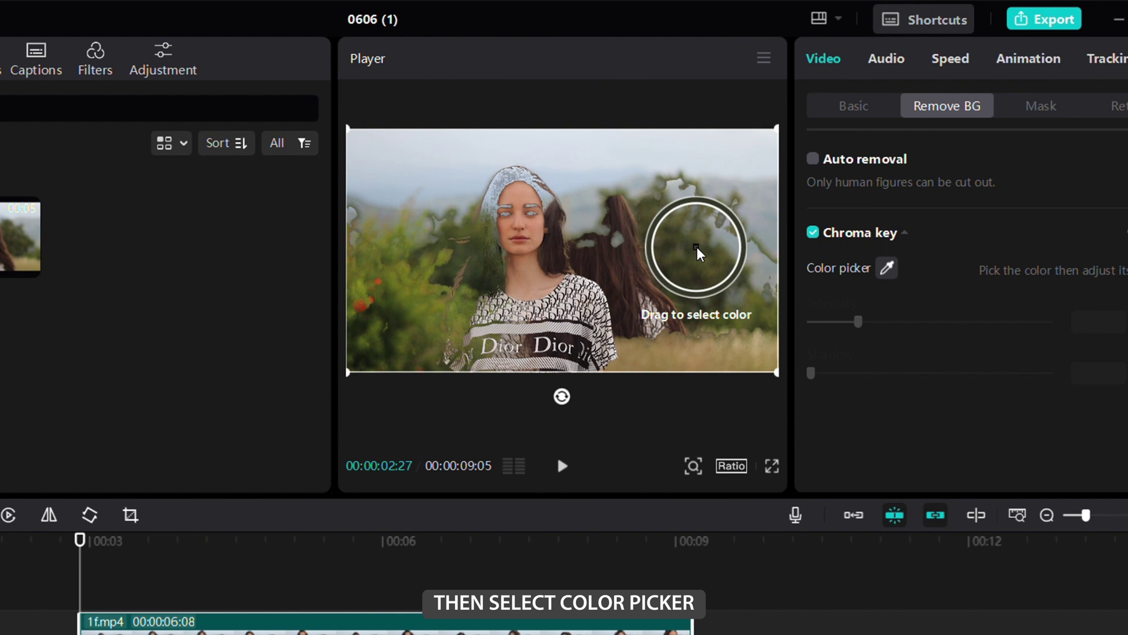
left_click(703, 259)
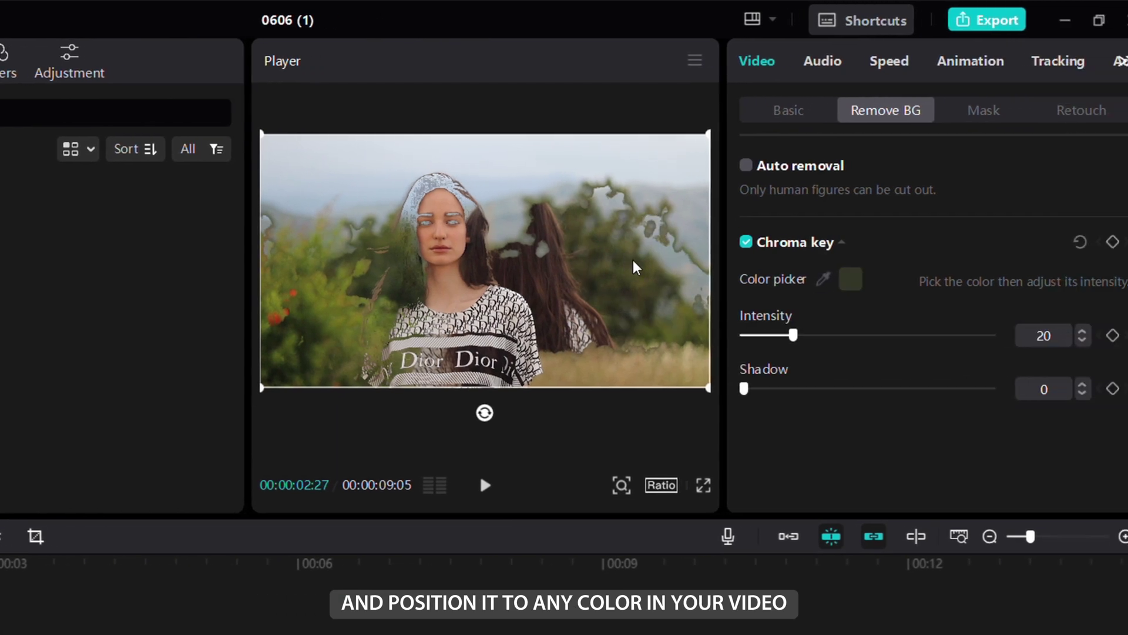
left_click_drag(768, 334, 996, 351)
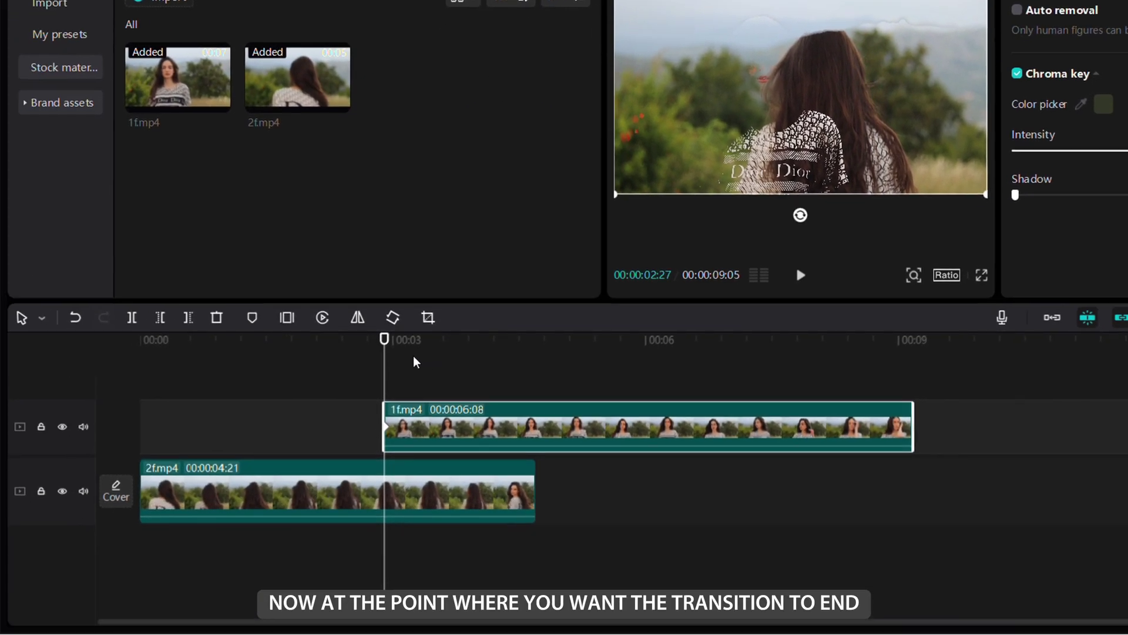
left_click_drag(415, 362, 465, 392)
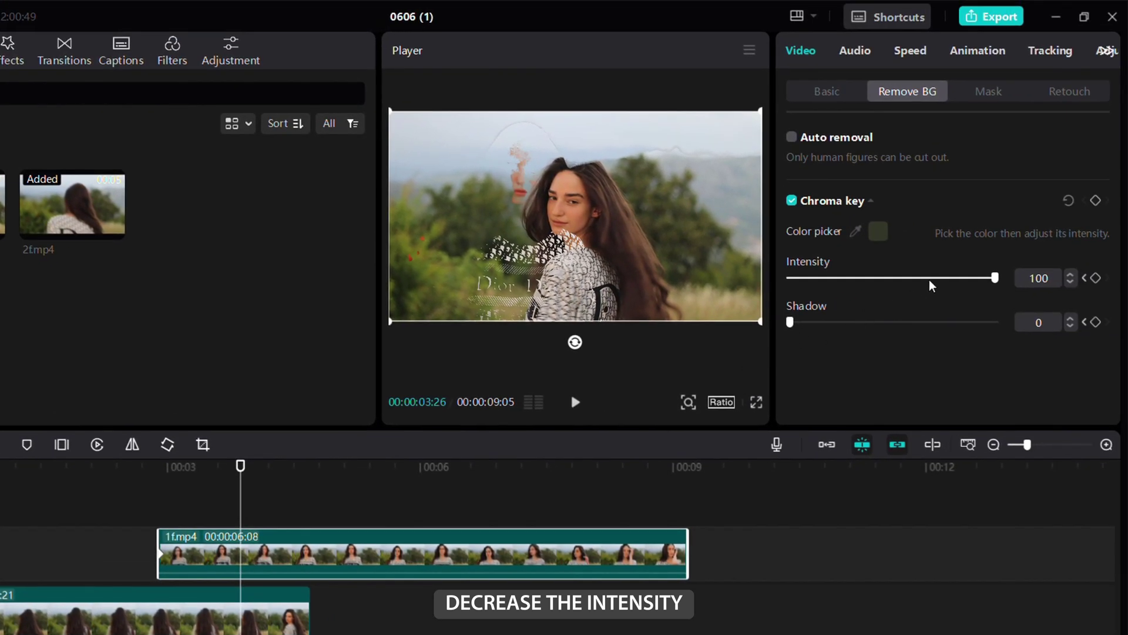
At 00:00:03:26, lower the chroma key Intensity to 0 and show its keyframe graph.
left_click_drag(921, 279, 769, 300)
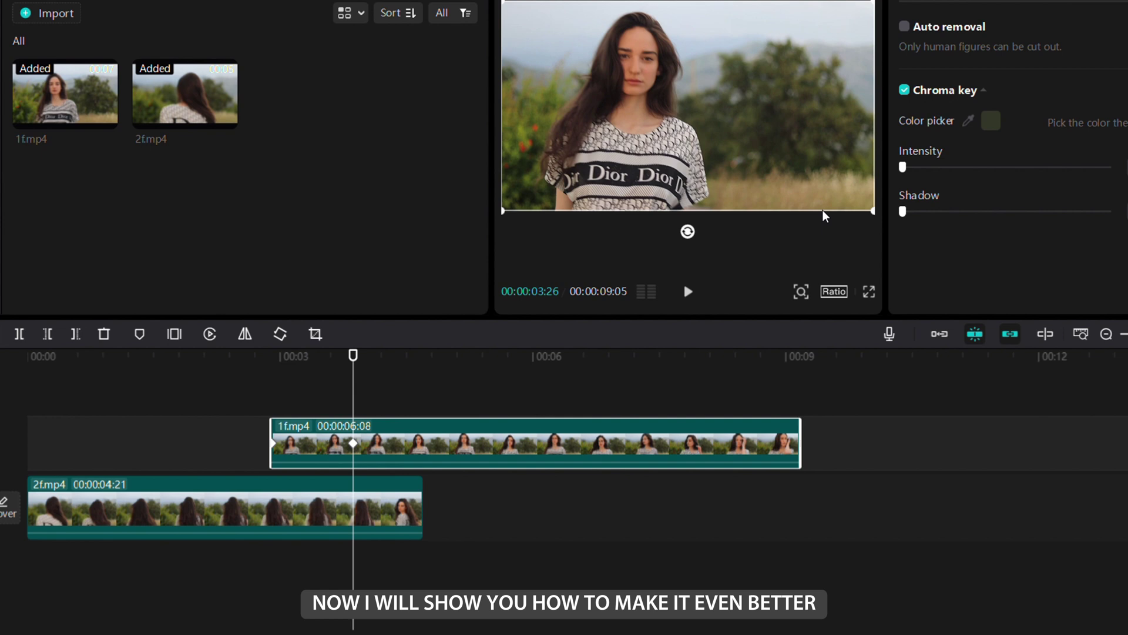
right_click(387, 442)
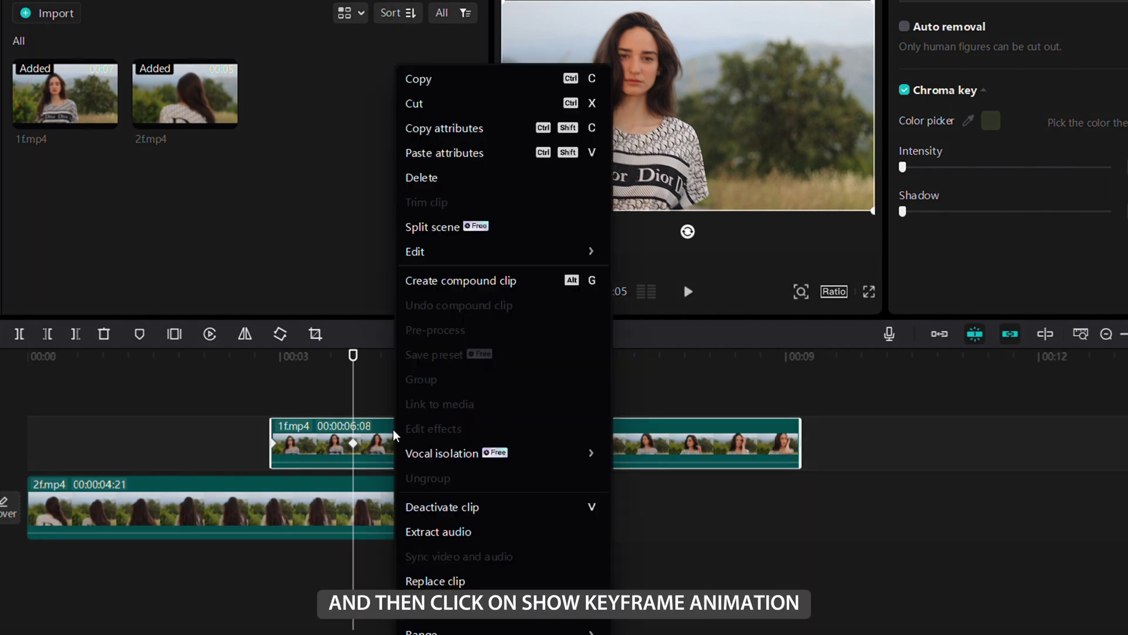
left_click(438, 630)
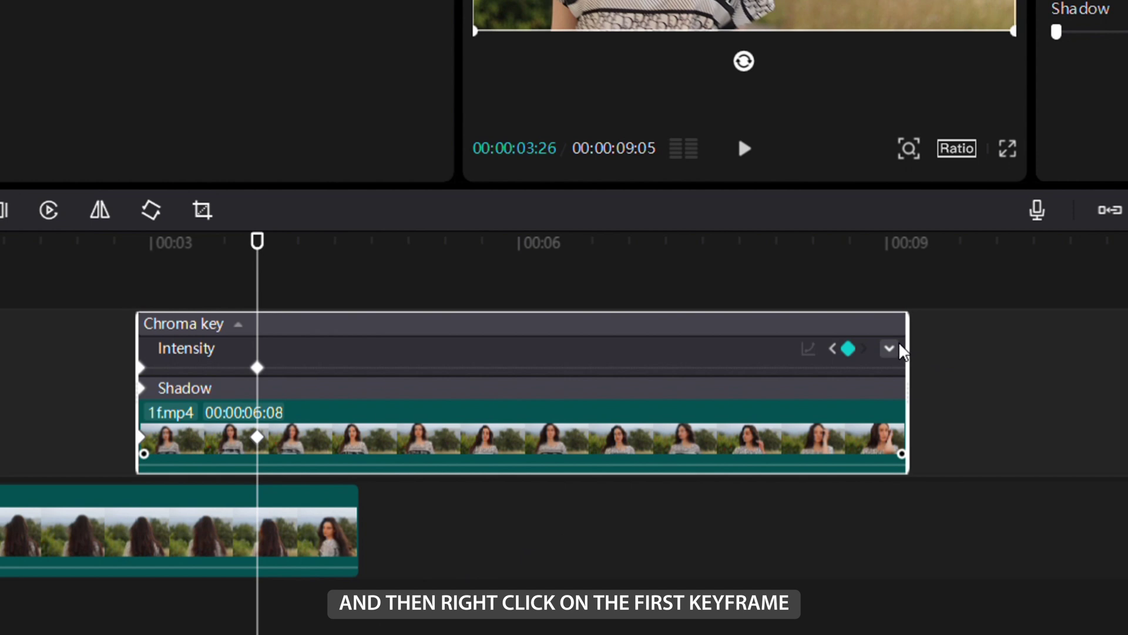
left_click(901, 351)
Apply the Ease Out 2 curve to the first Intensity keyframe after trying Ease In 1 and Ease Out 3.
scroll(185, 443, "up", 2)
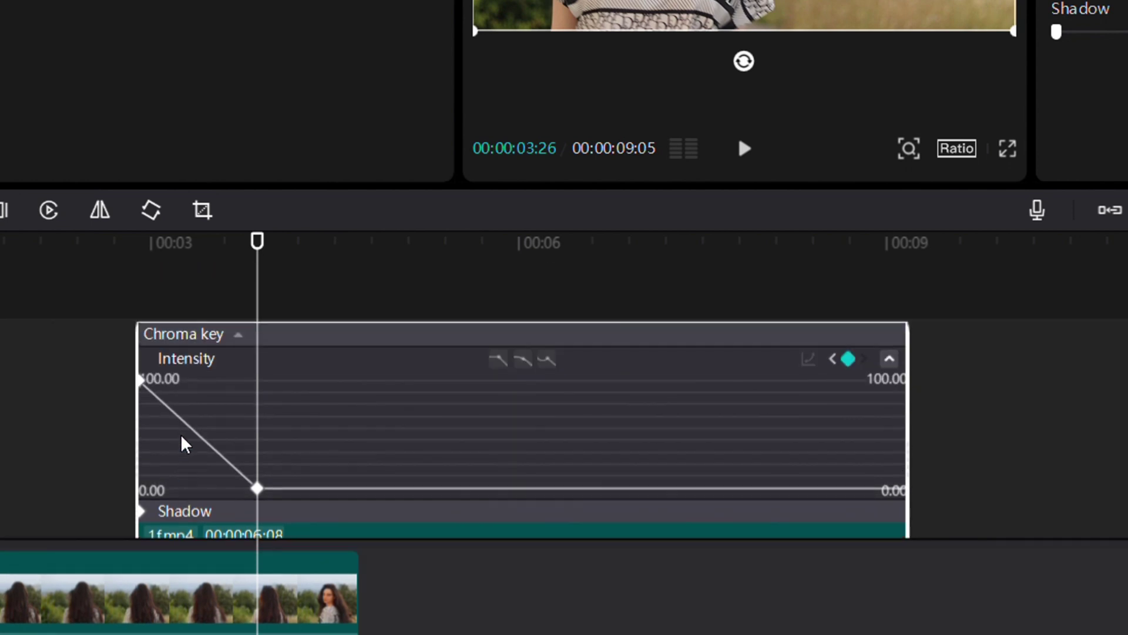
right_click(142, 380)
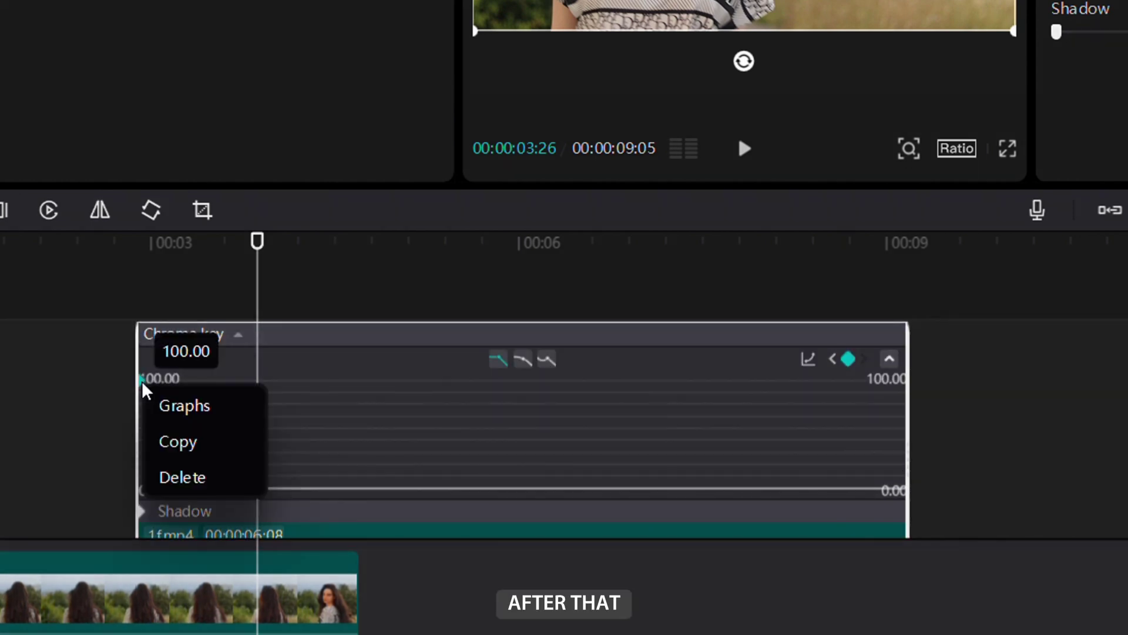
left_click(163, 410)
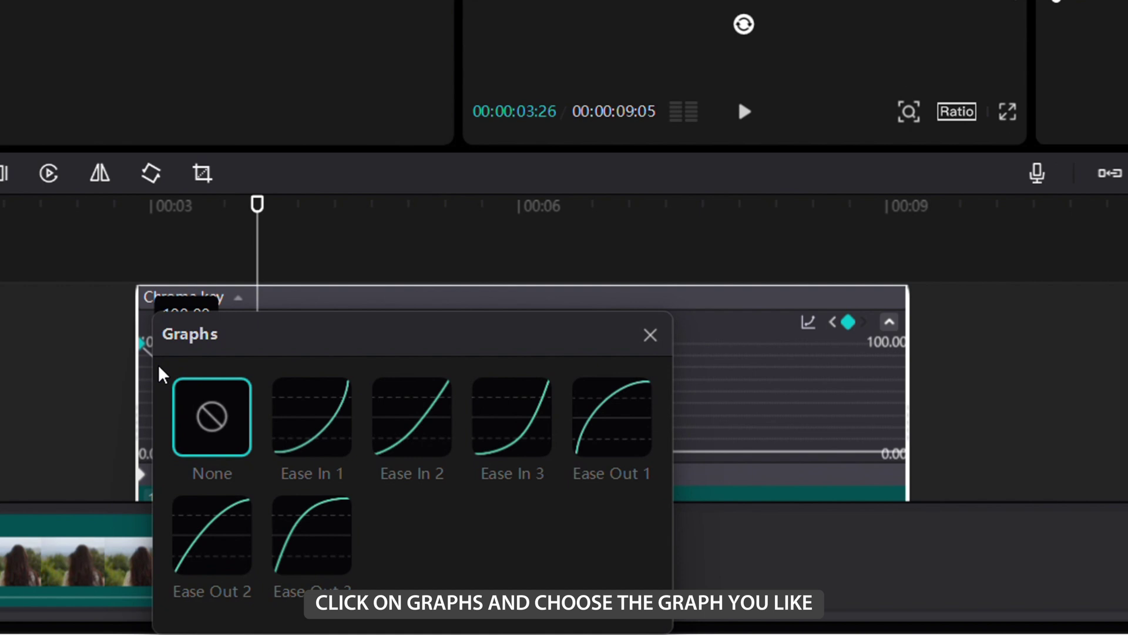
left_click(297, 416)
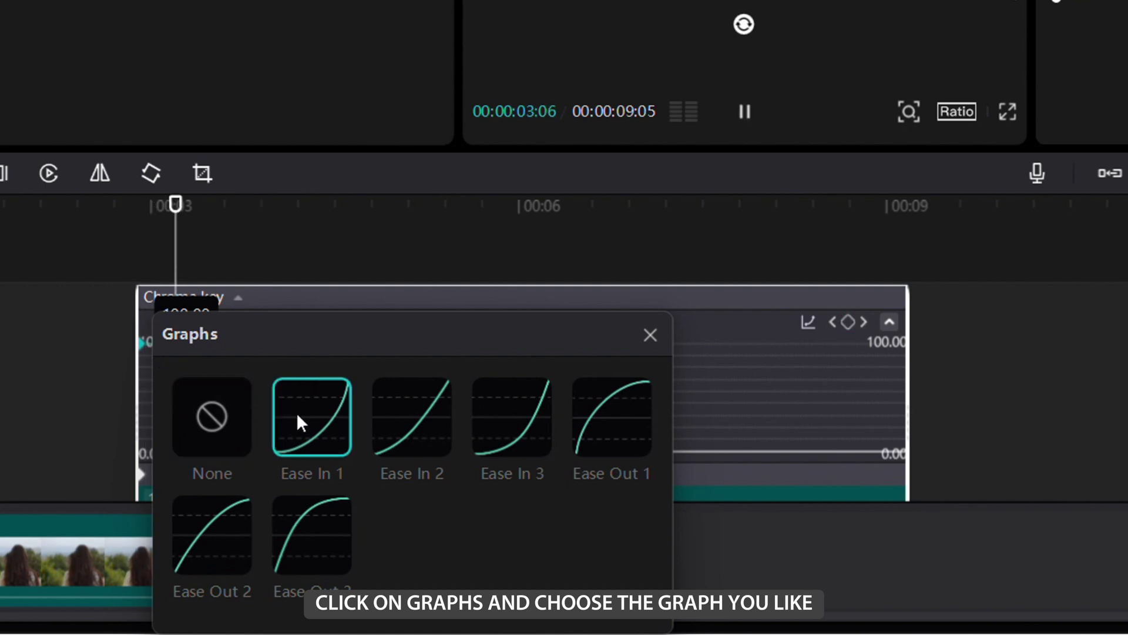
left_click(342, 522)
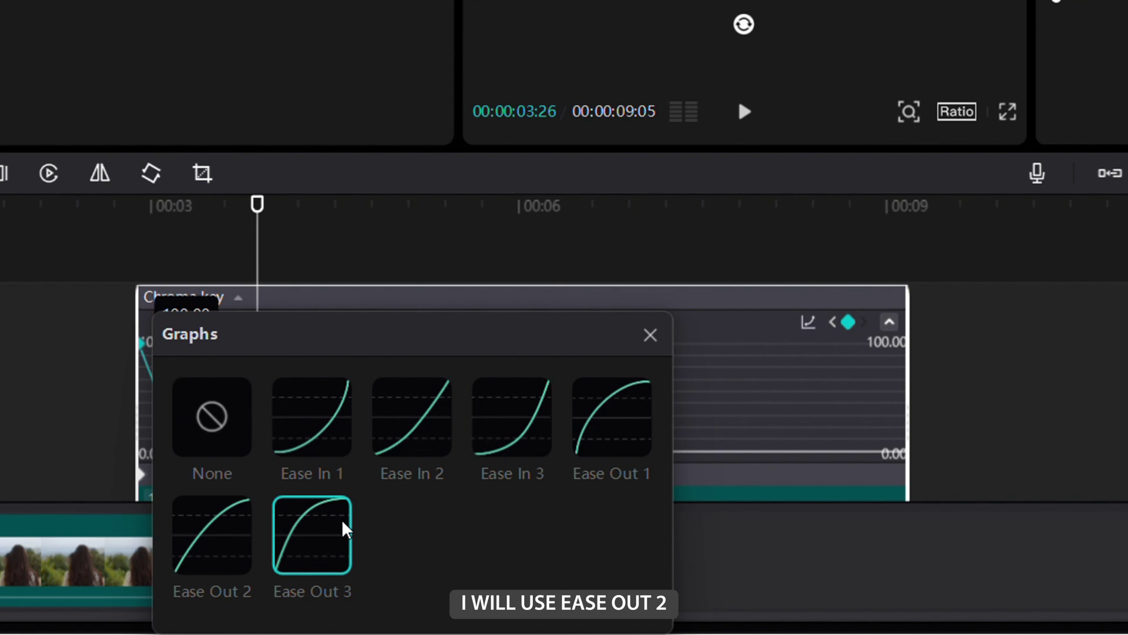
left_click(248, 533)
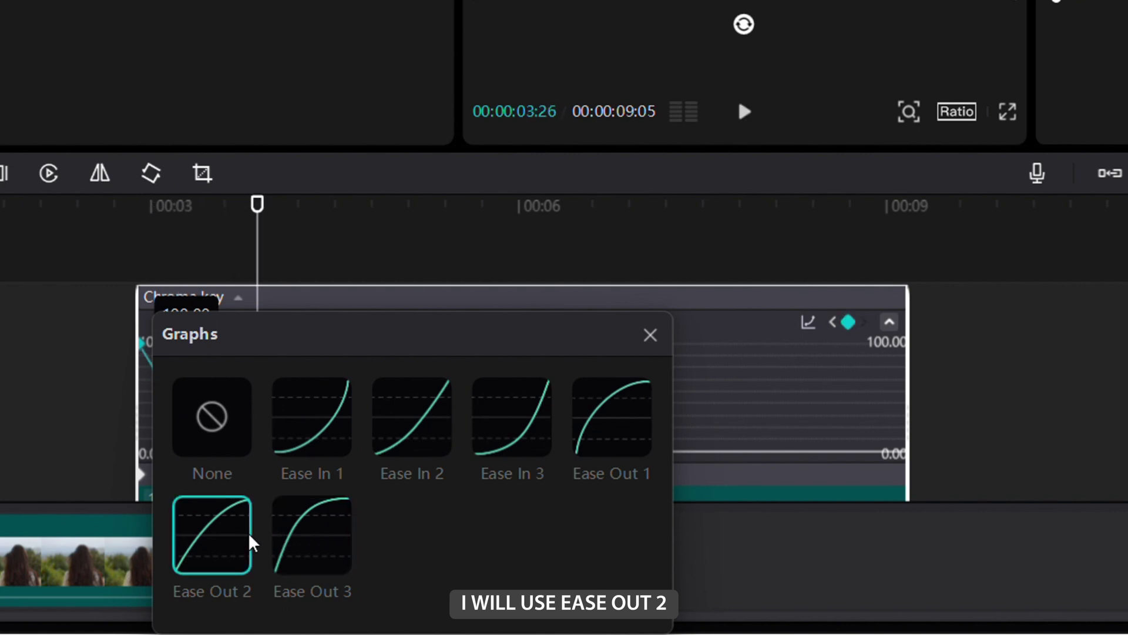
left_click(650, 335)
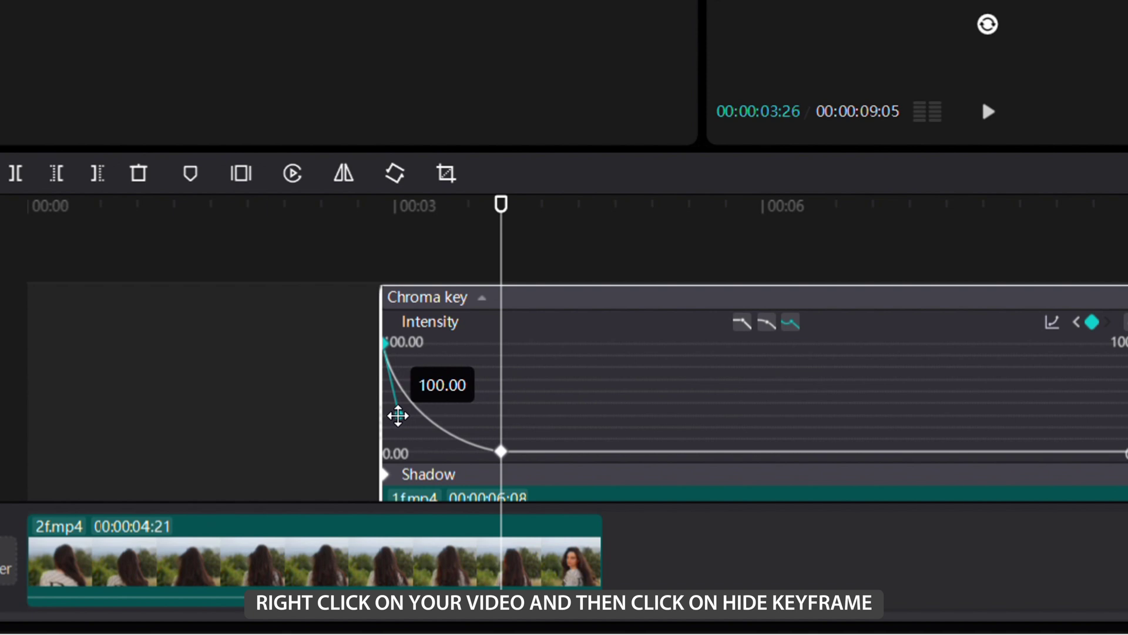
Hide the keyframe animation lanes for 1f.mp4.
scroll(634, 383, "down", 2)
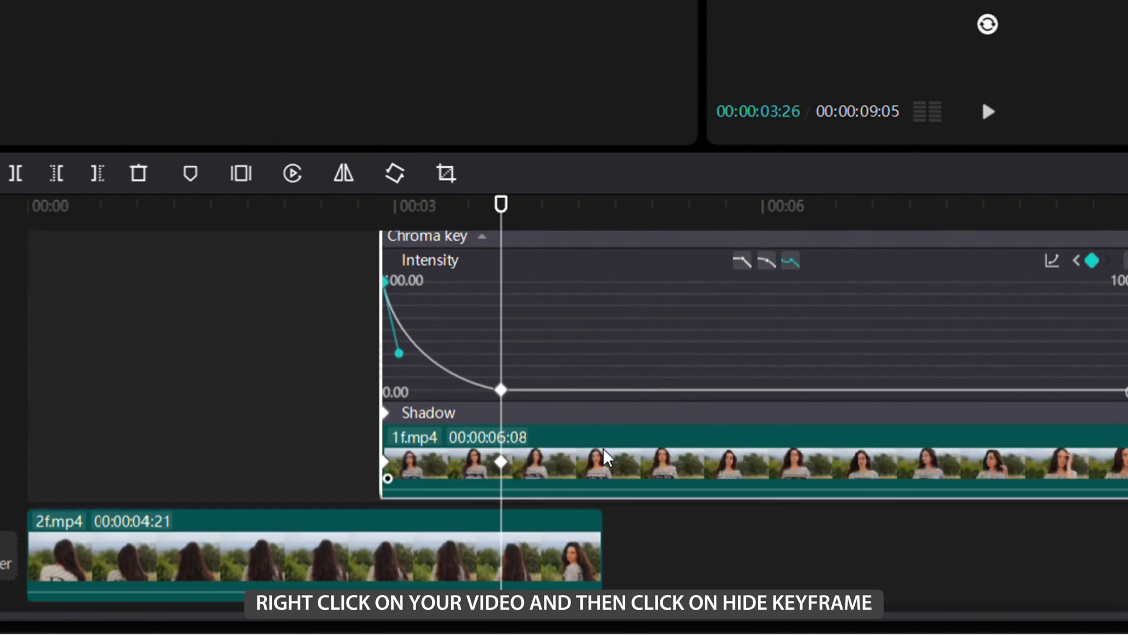
right_click(609, 466)
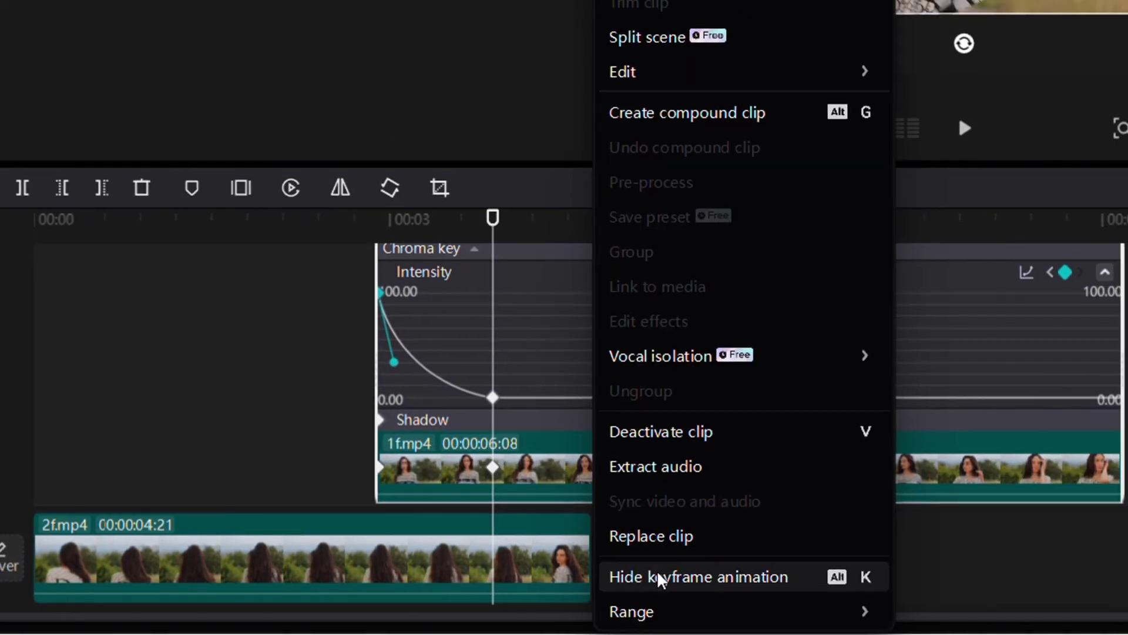
left_click(676, 574)
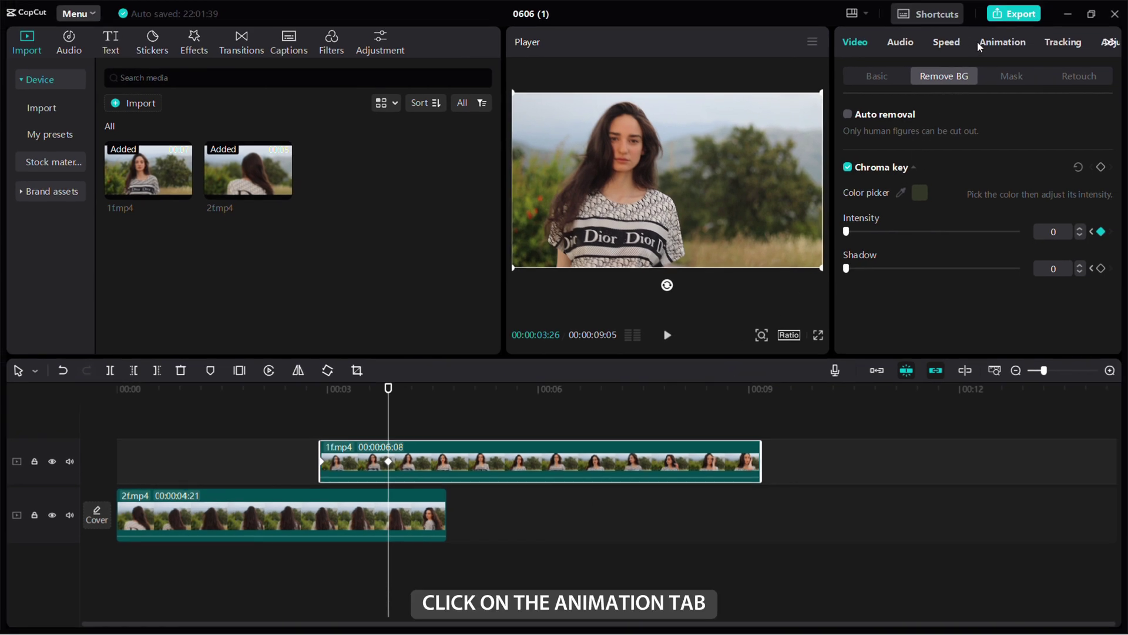
Give 1f.mp4 a Fade In entrance animation lasting 0.3s.
left_click(978, 46)
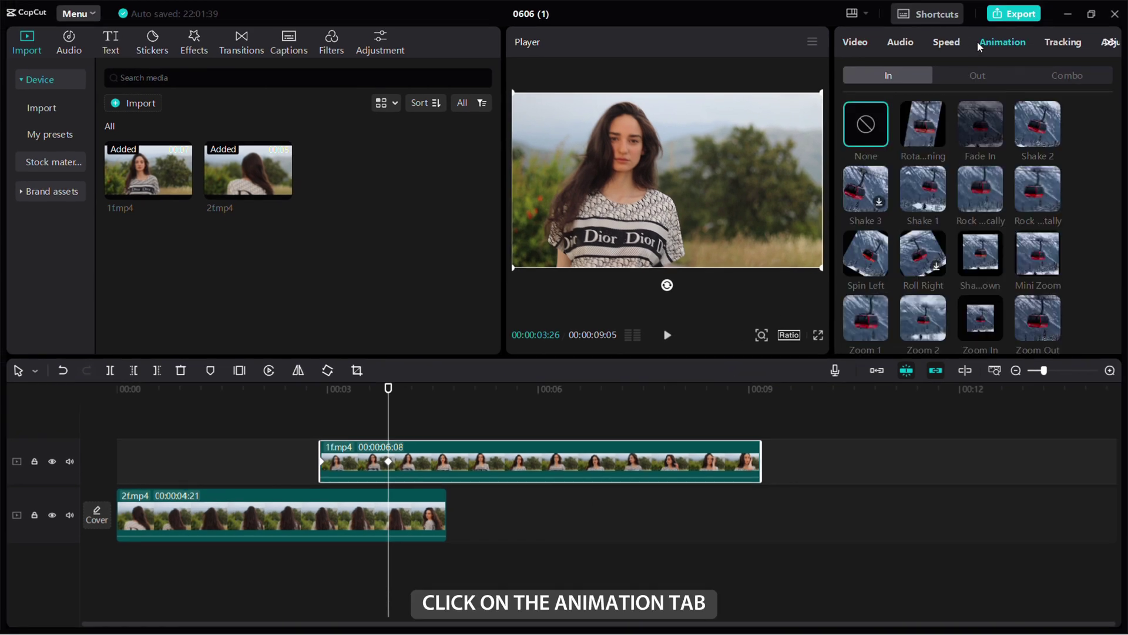
left_click(975, 118)
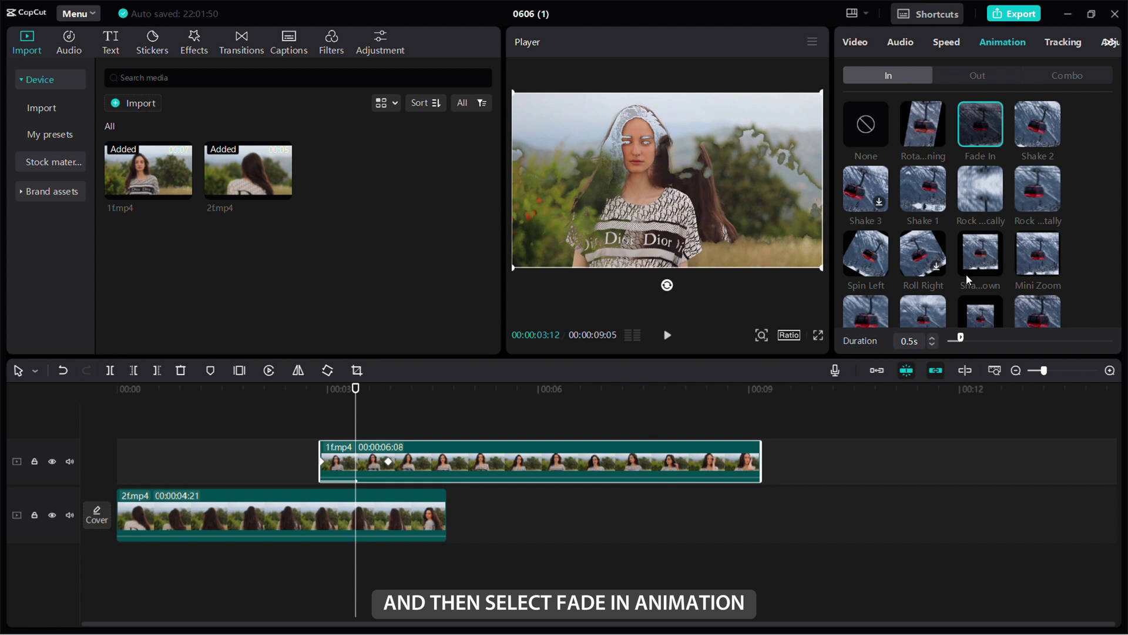
left_click(931, 344)
left_click(931, 344)
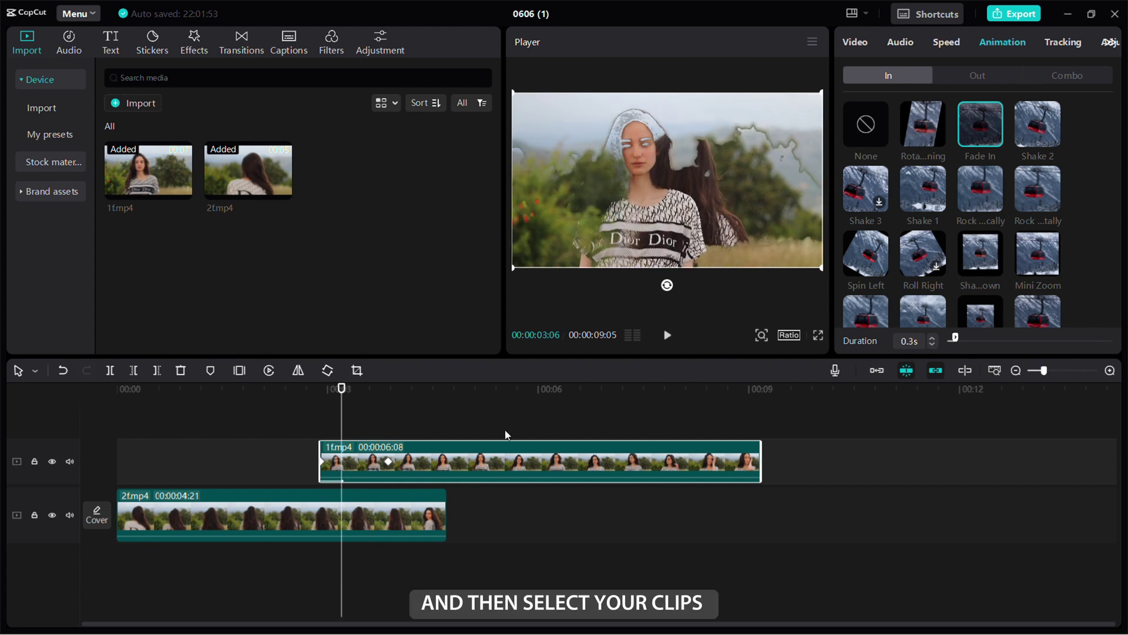
Select both clips and merge them into Compound clip2, 00:00:09:05 long.
left_click_drag(255, 414, 371, 553)
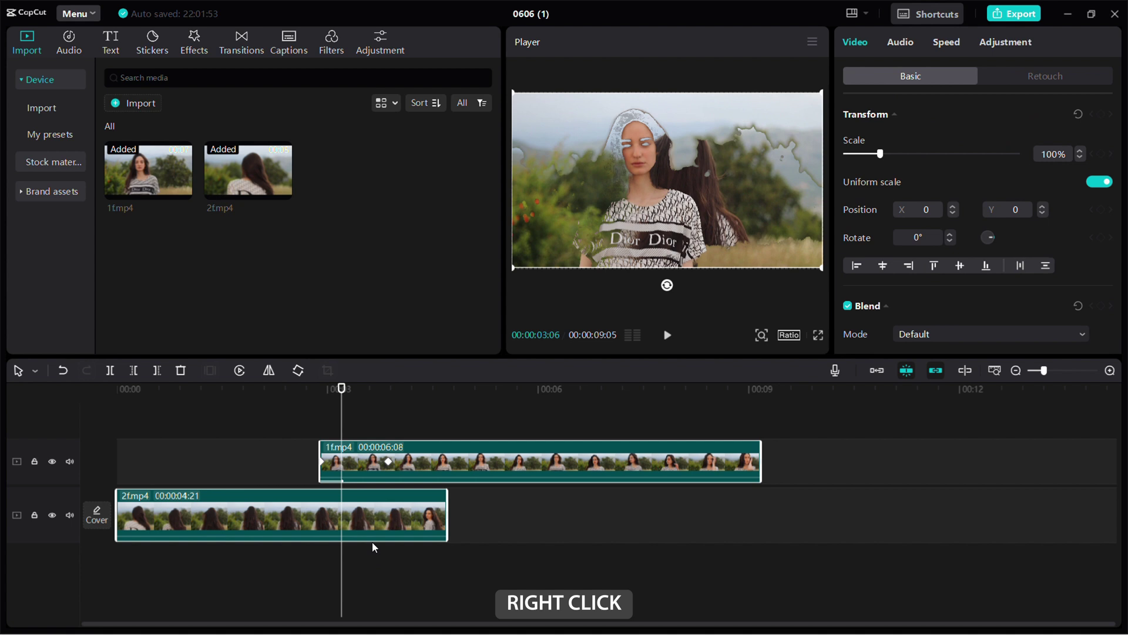
right_click(367, 517)
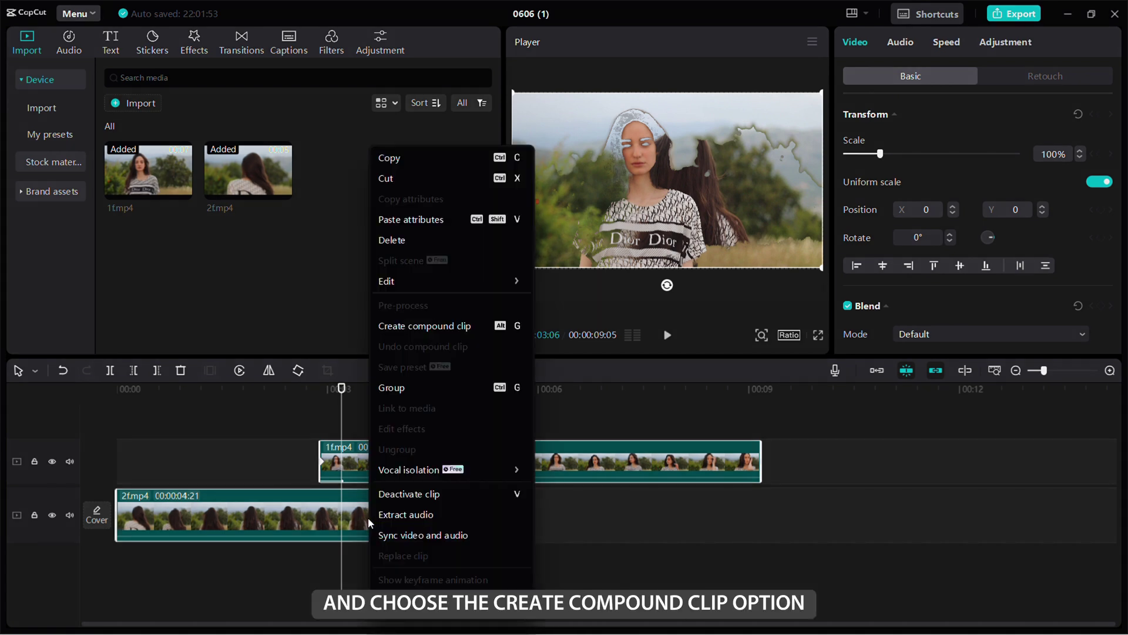
left_click(415, 332)
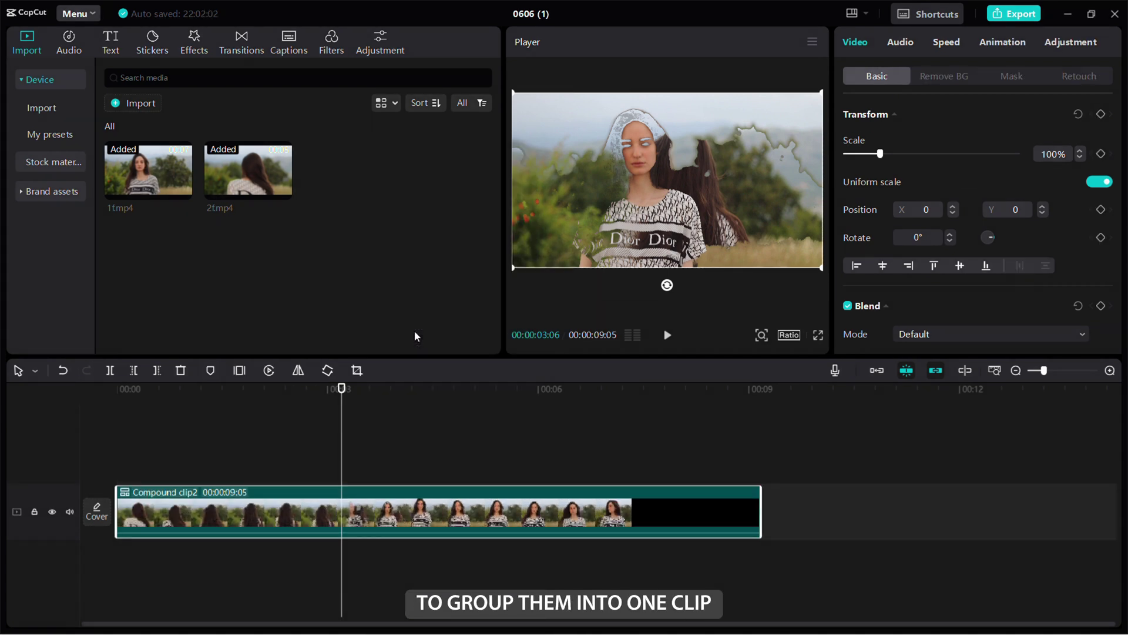
left_click(223, 454)
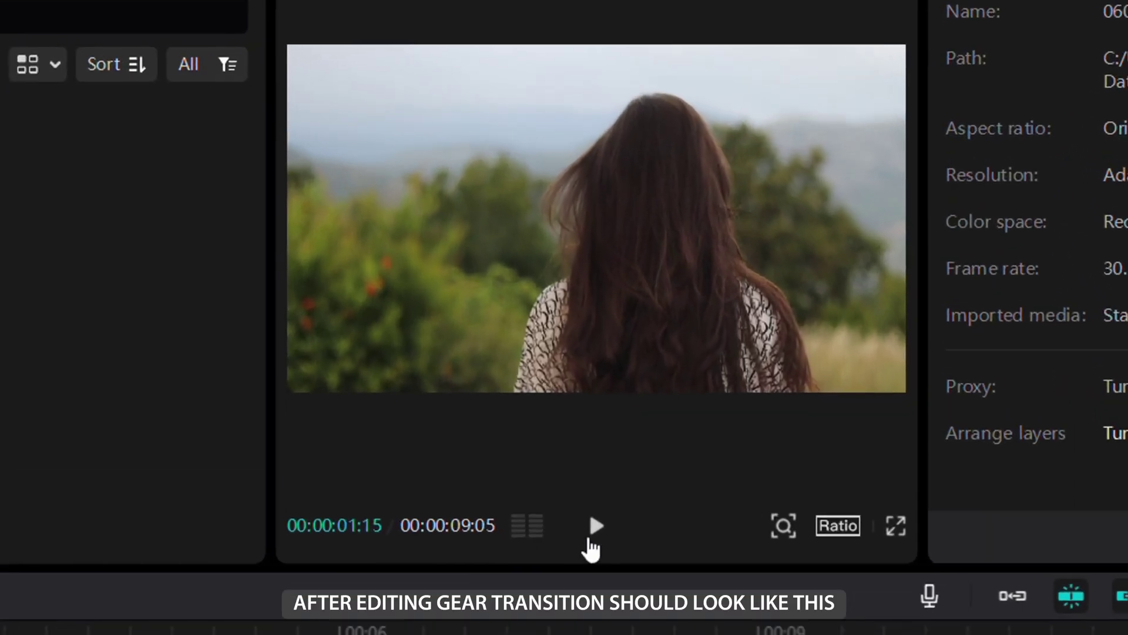
left_click(572, 582)
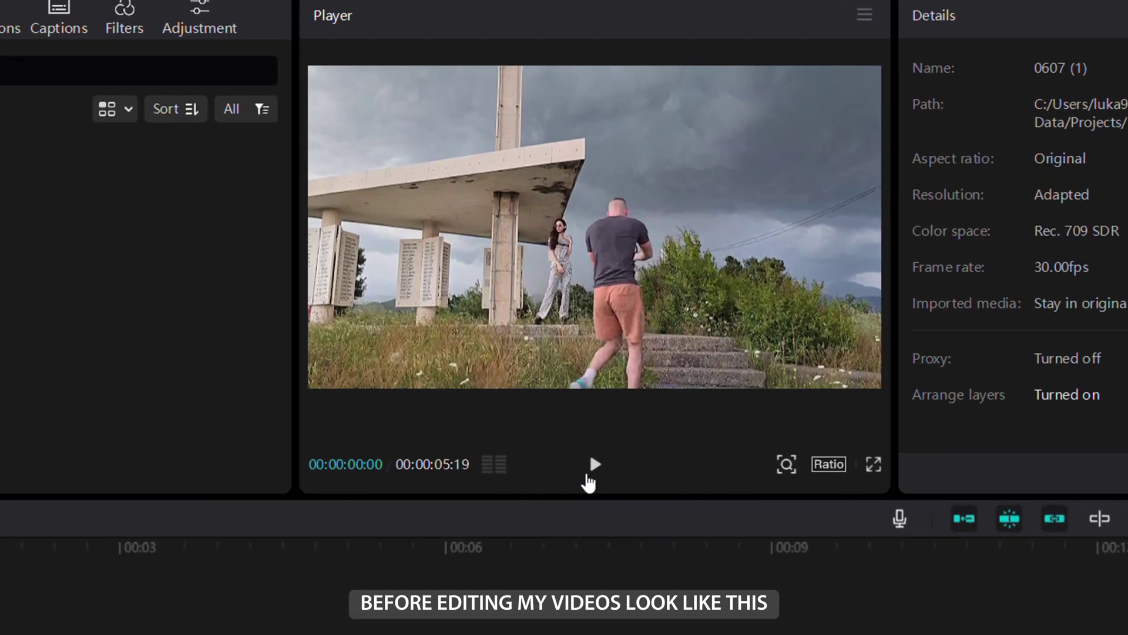
Play, then stop, the preview of the two Orbit.mp4 clips.
left_click(610, 419)
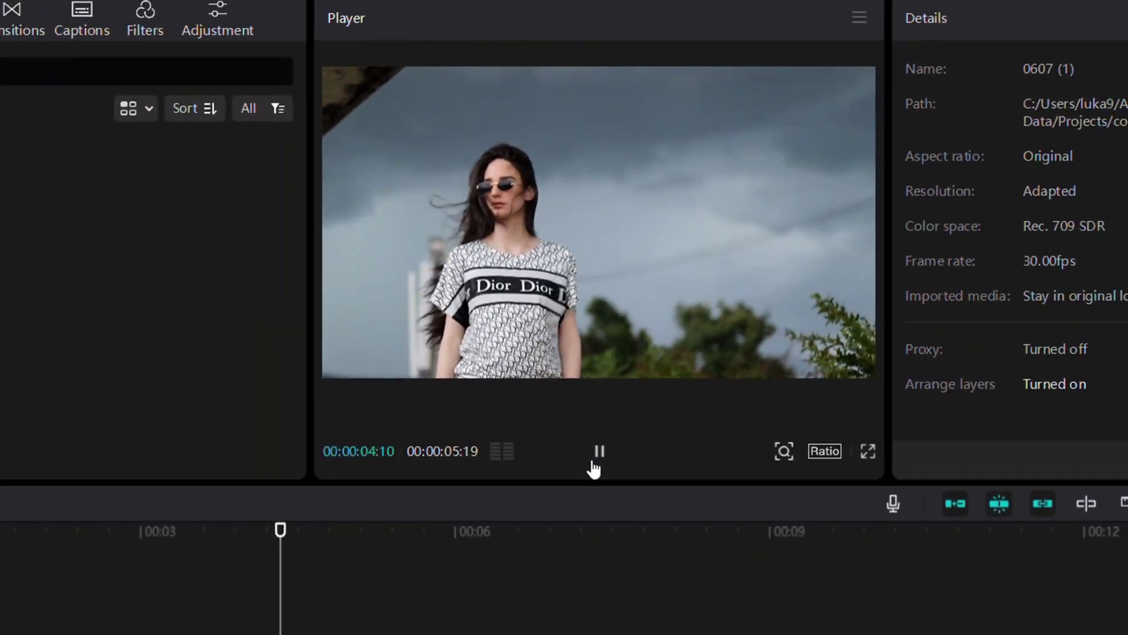
left_click(562, 568)
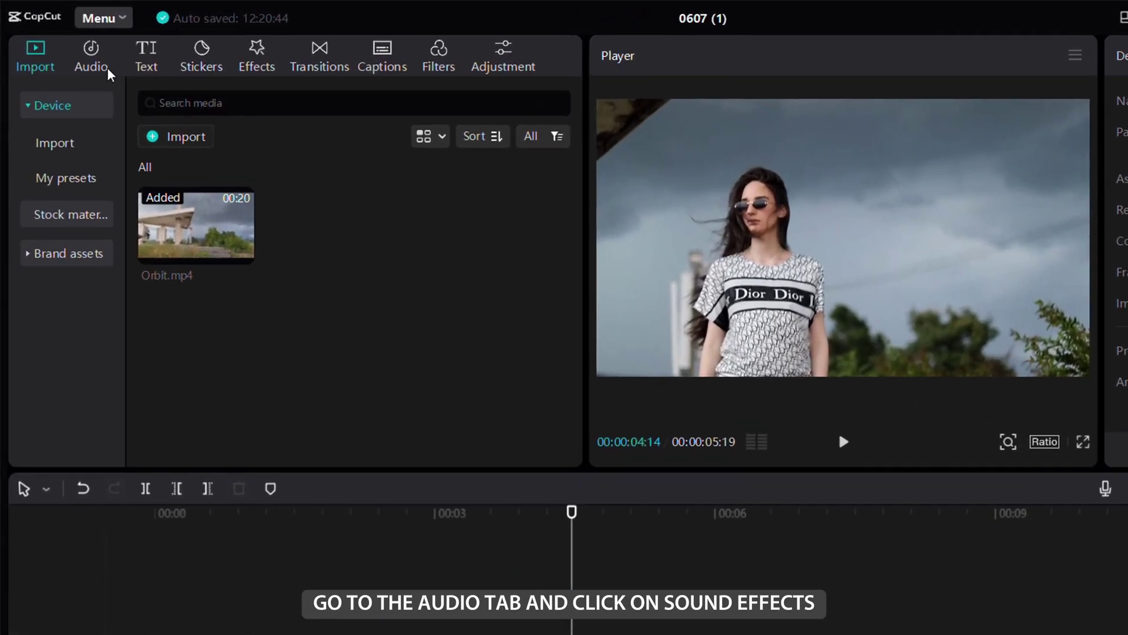
Search the sound effects for 'thunder' and preview Lightning thunder.
left_click(69, 46)
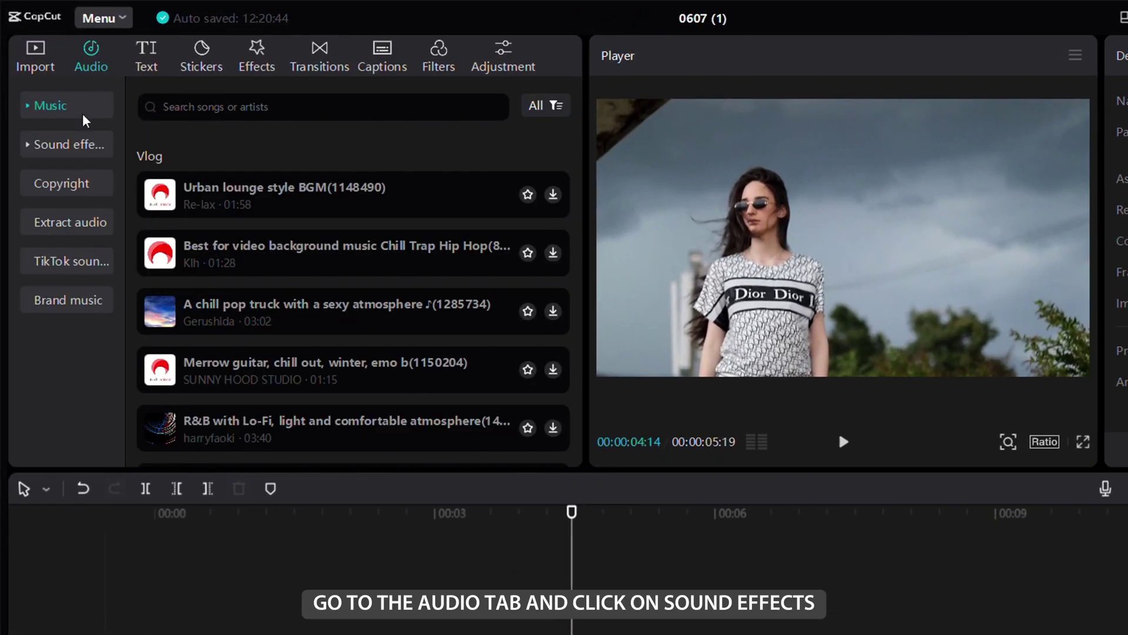
left_click(64, 154)
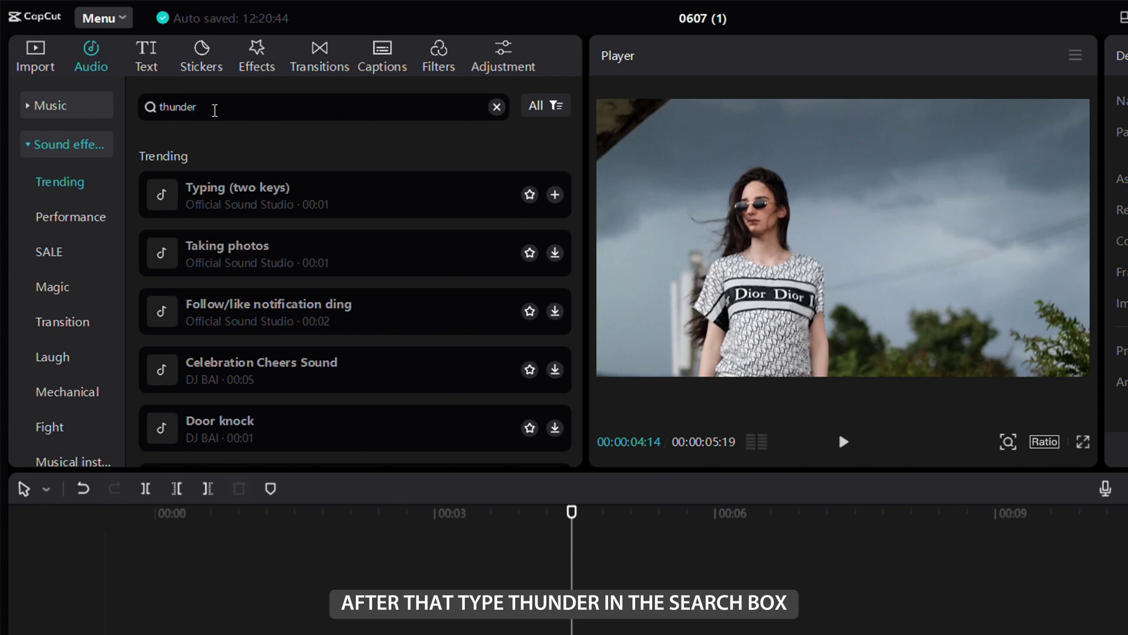
key("Return")
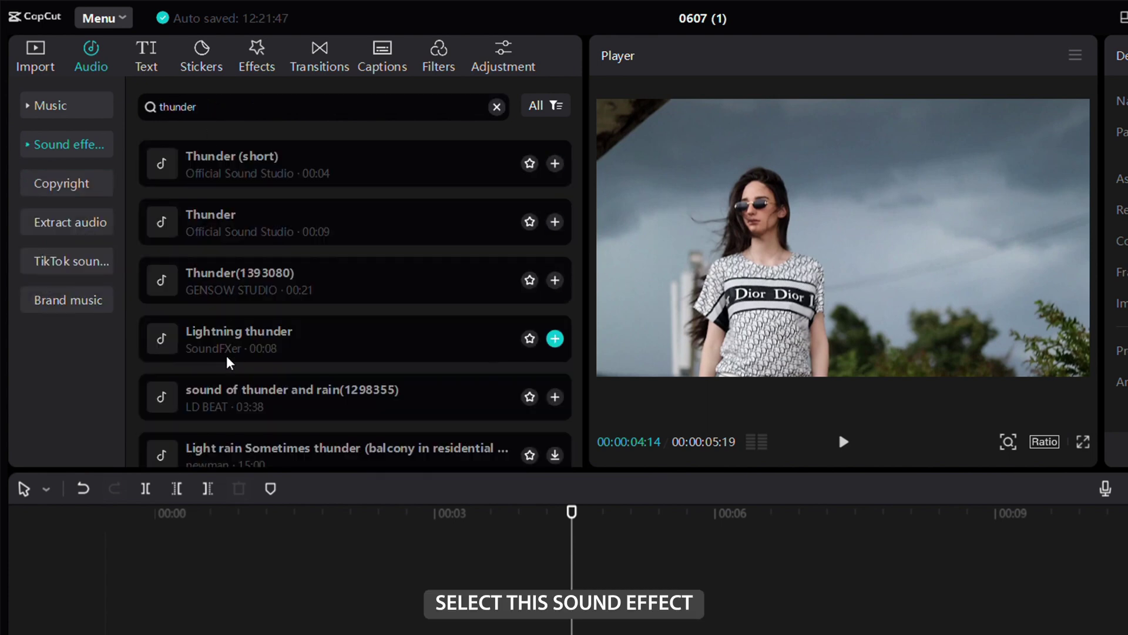
left_click(228, 356)
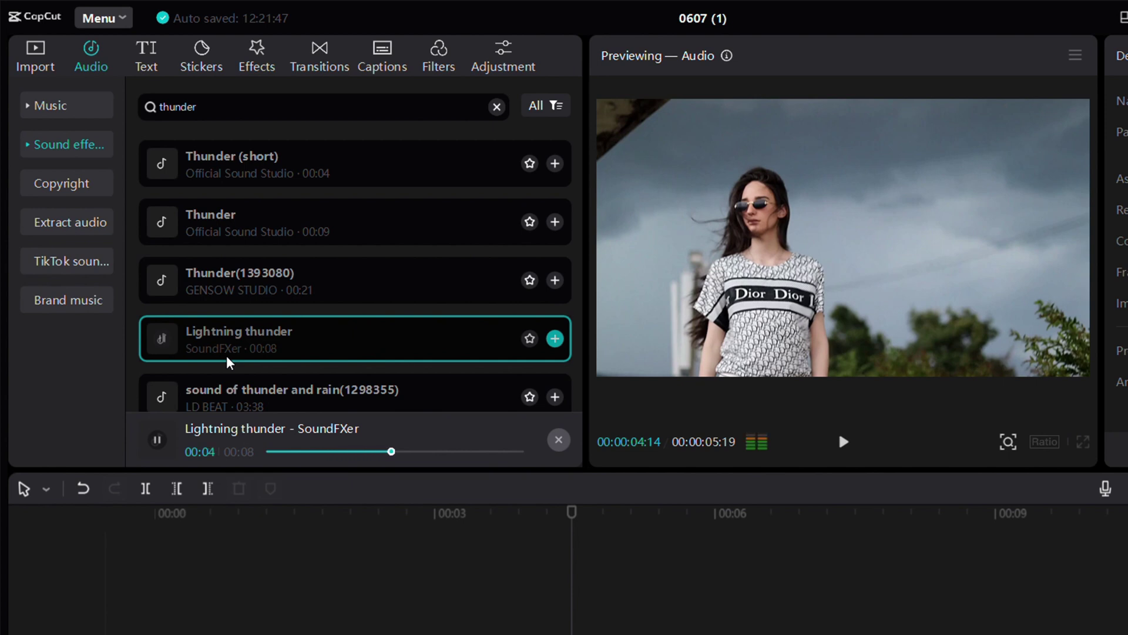
Add Lightning thunder to the timeline, shift it earlier to hit the cut, and fade it in.
left_click_drag(229, 361, 429, 587)
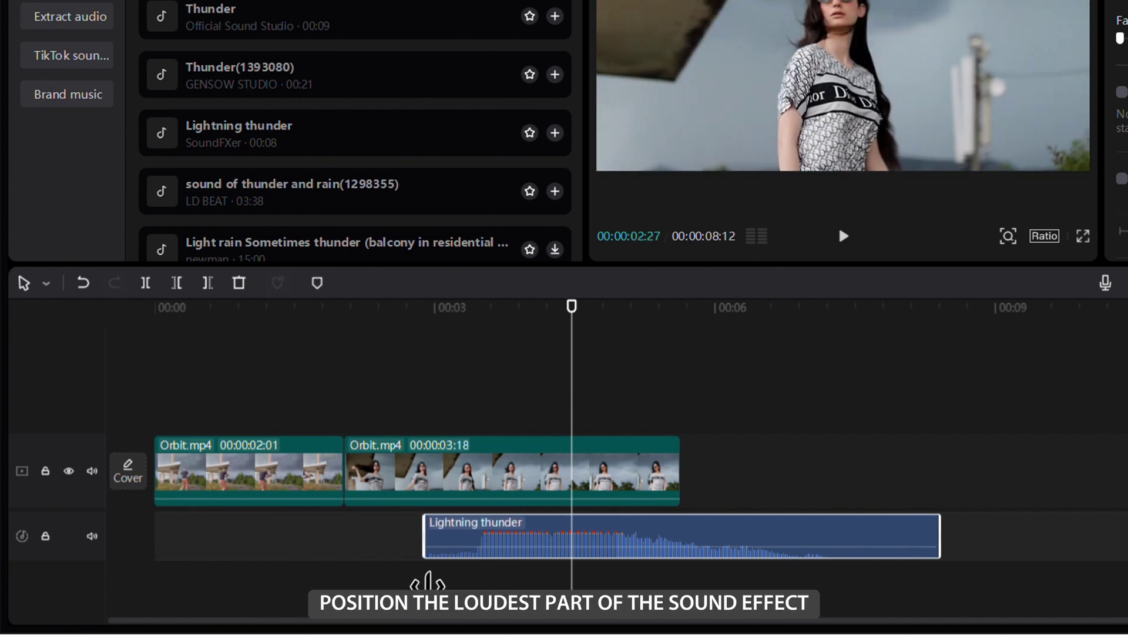
left_click_drag(502, 529, 365, 534)
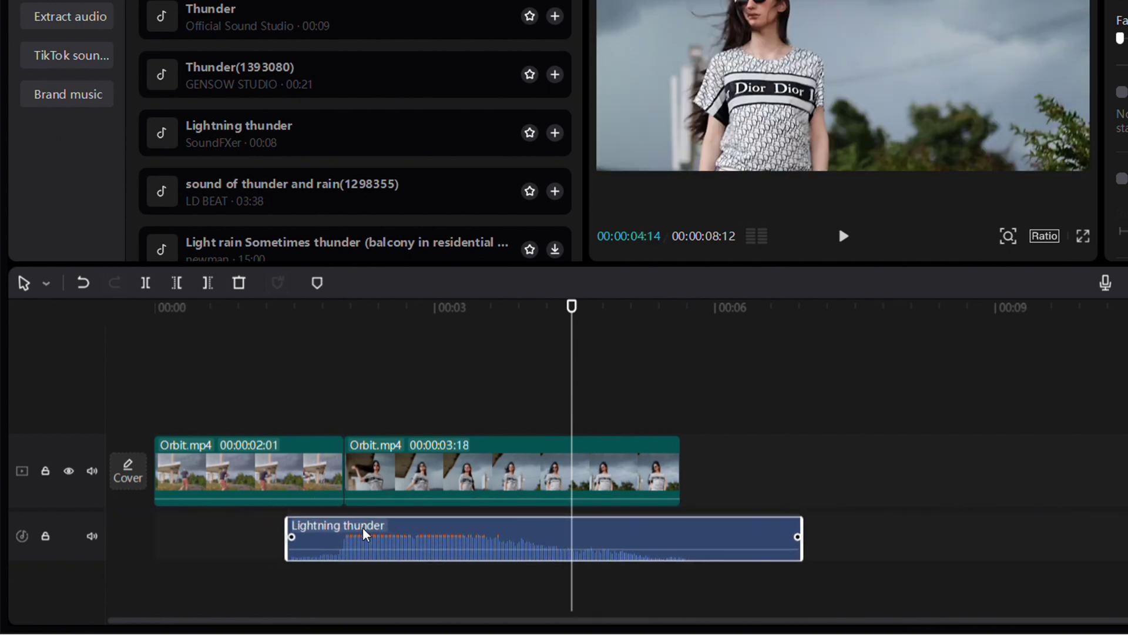
left_click(344, 576)
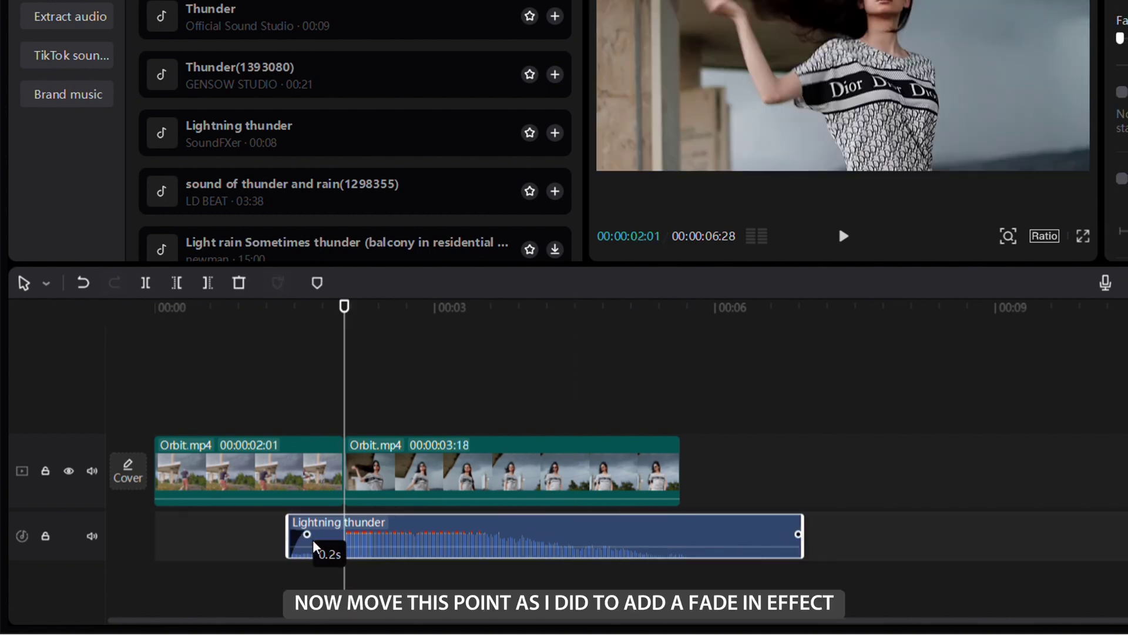
left_click_drag(343, 546, 345, 545)
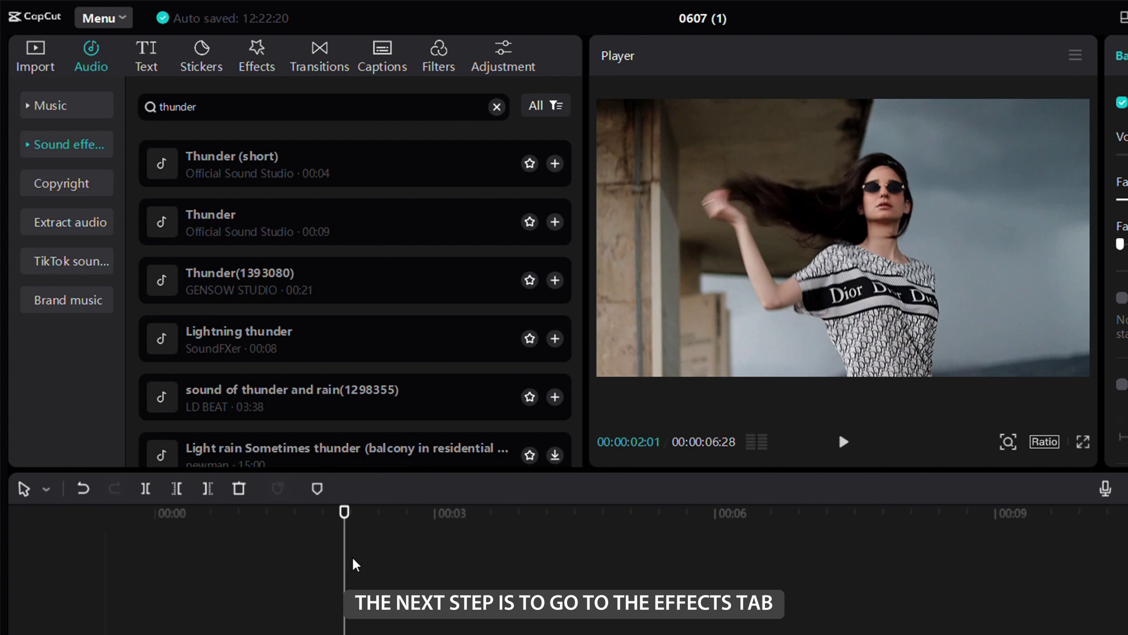
Add the Lightning effect from the Nature effects to the timeline.
left_click(262, 68)
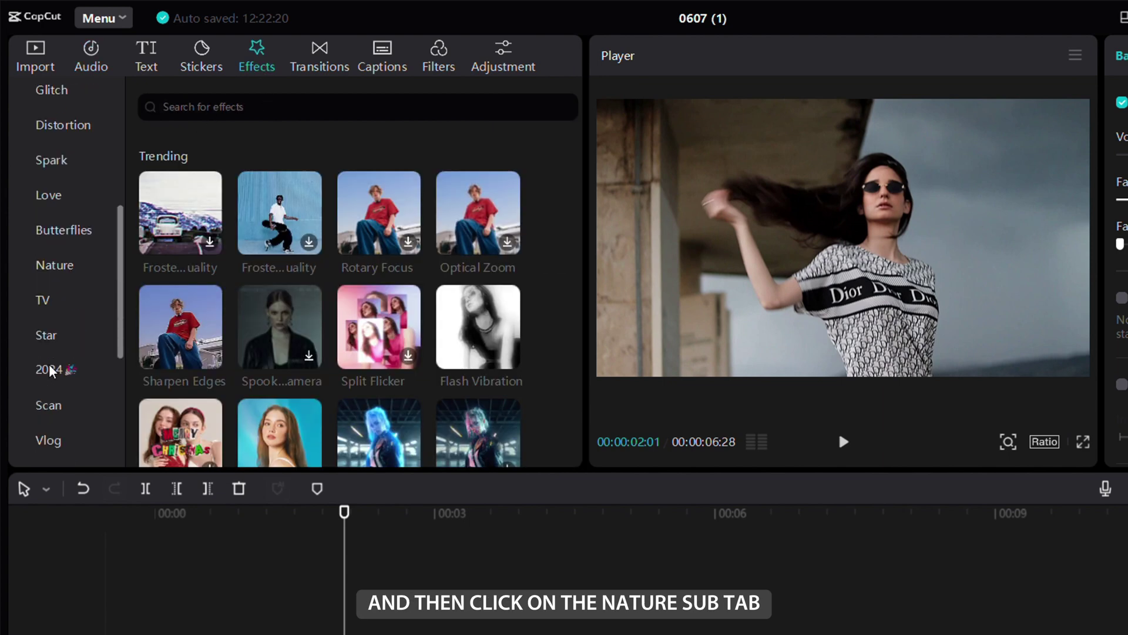
left_click(61, 267)
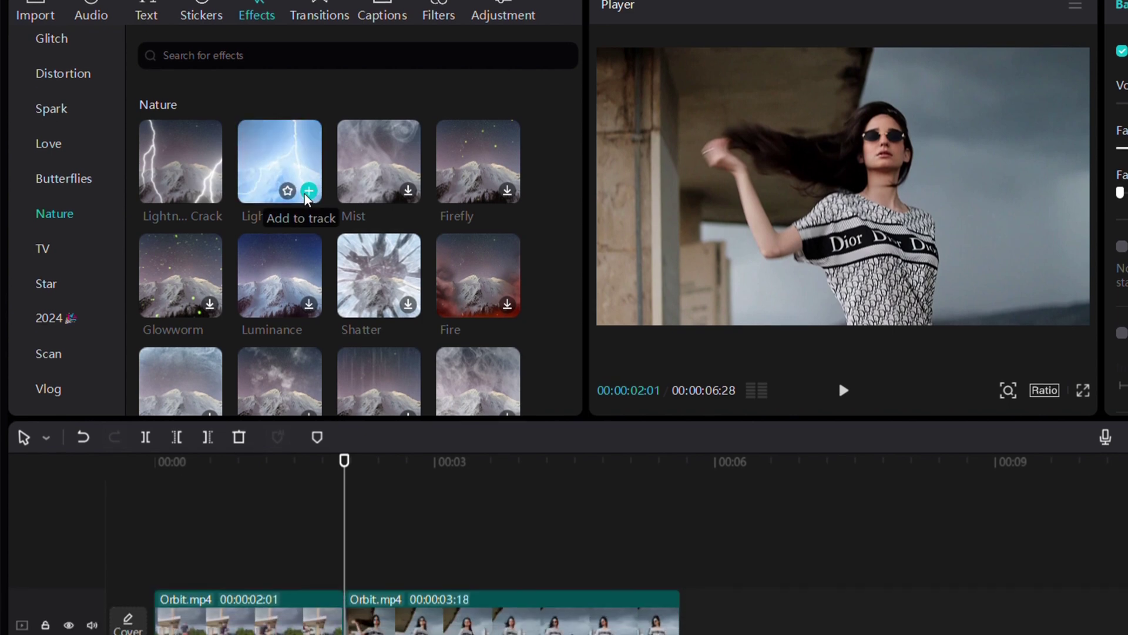
left_click(309, 242)
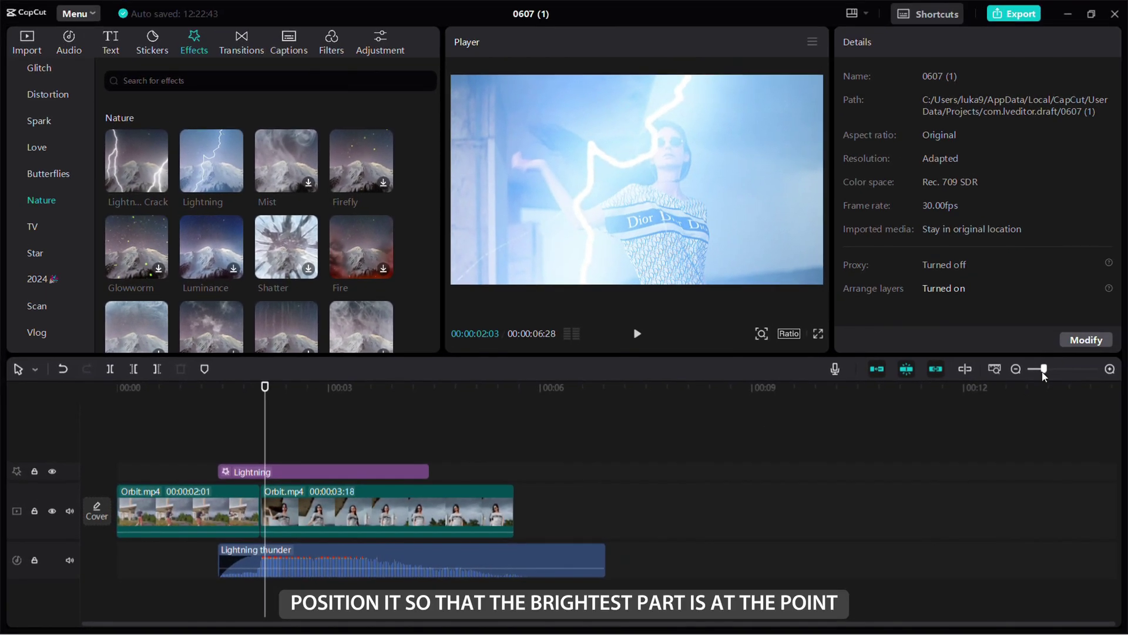
Zoom into the cut and check the Lightning flash frame just before the clip change.
left_click_drag(1043, 375, 1066, 375)
left_click(352, 474)
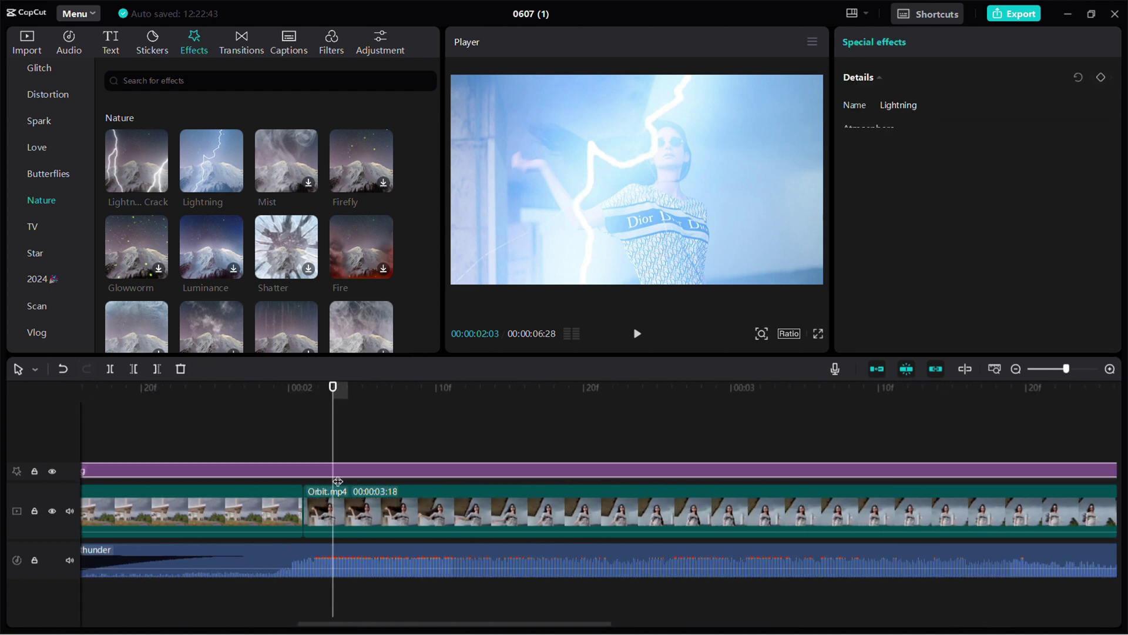
left_click(283, 473)
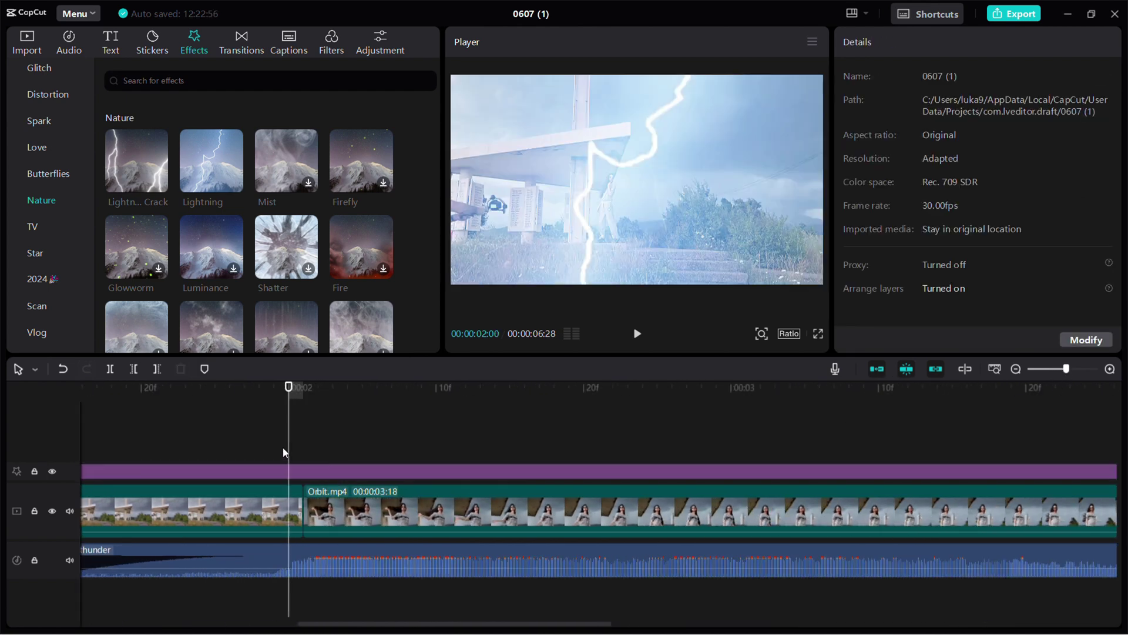
left_click(262, 473)
left_click(258, 448)
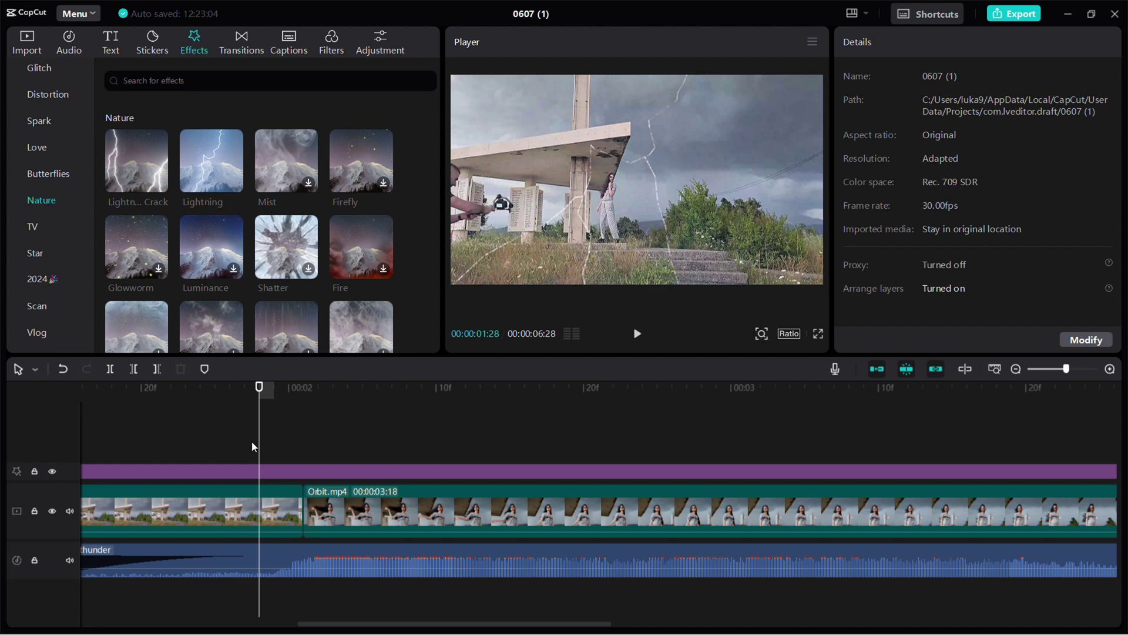
left_click(299, 455)
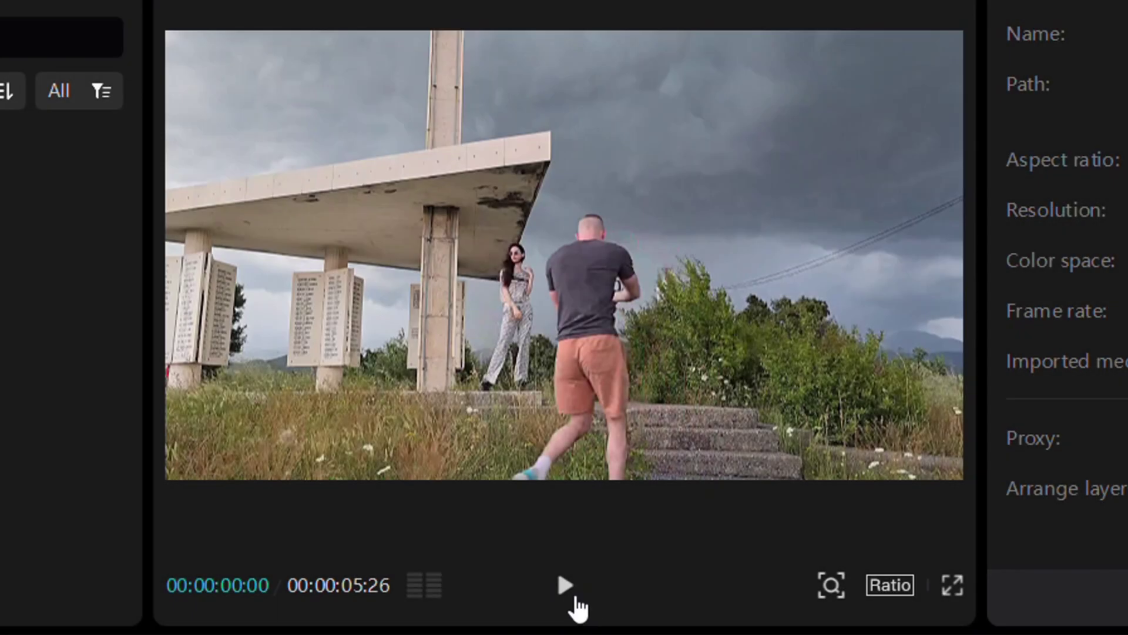
Play back the lightning transition, then play project 0607 (2) with 2.mp4 and 4.mp4.
left_click(565, 585)
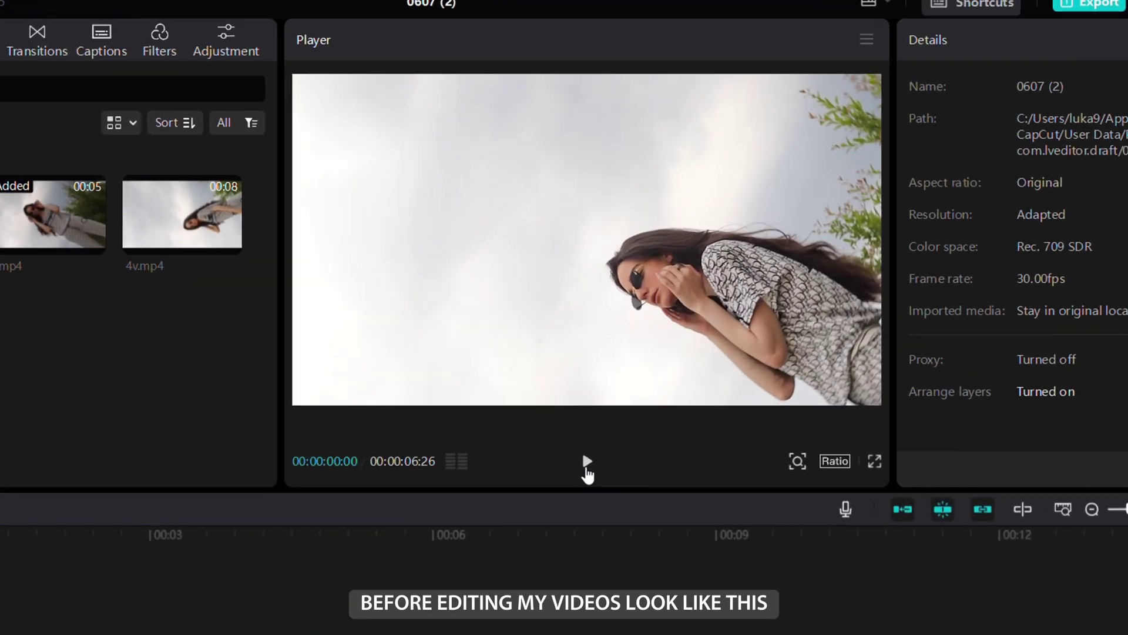
left_click(645, 354)
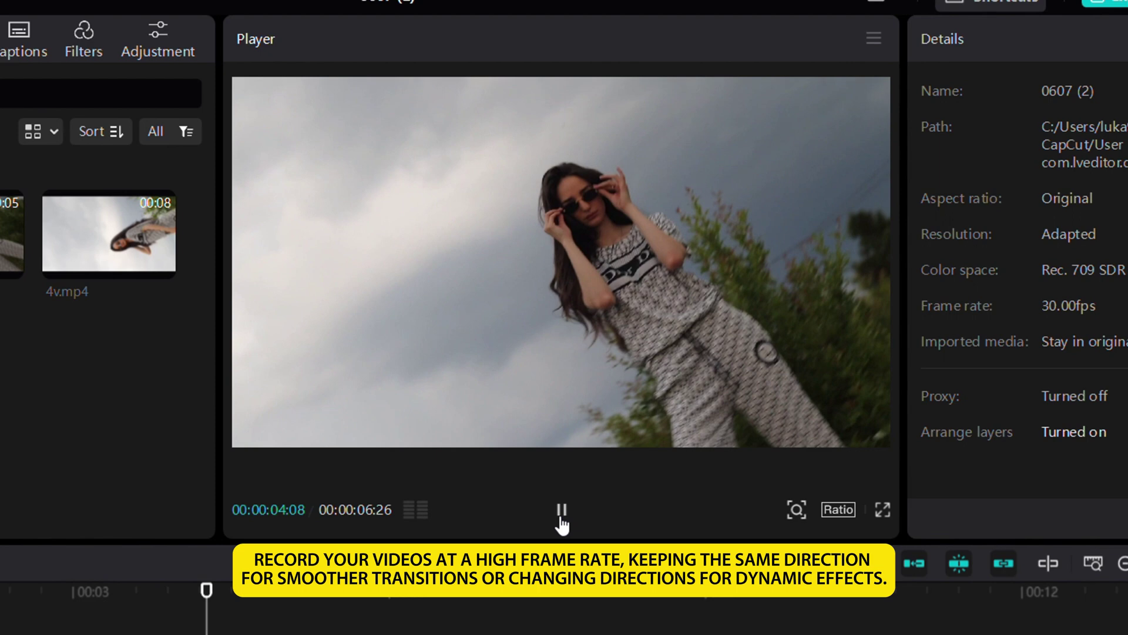
Apply the Flash out speed curve to the first clip, 2.mp4.
left_click(561, 511)
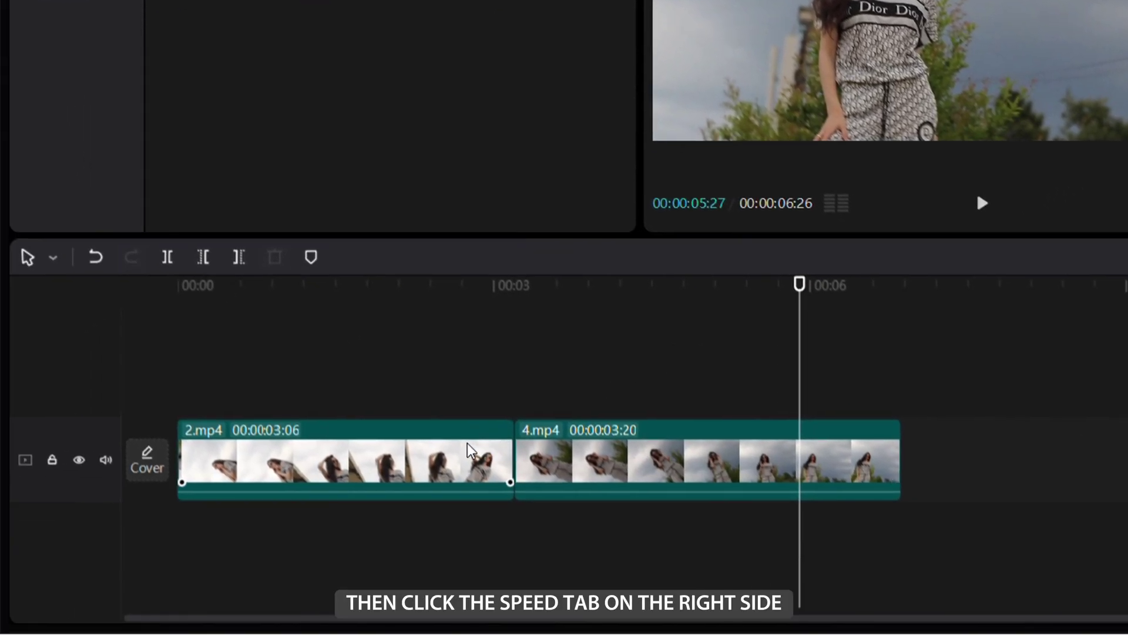
left_click(470, 451)
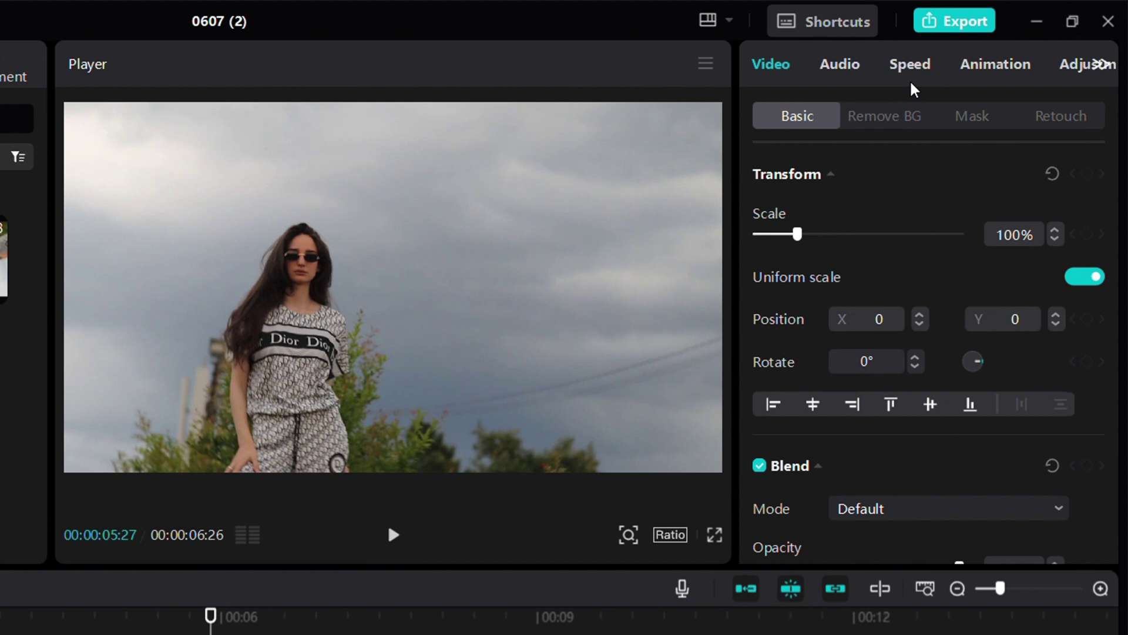
left_click(914, 80)
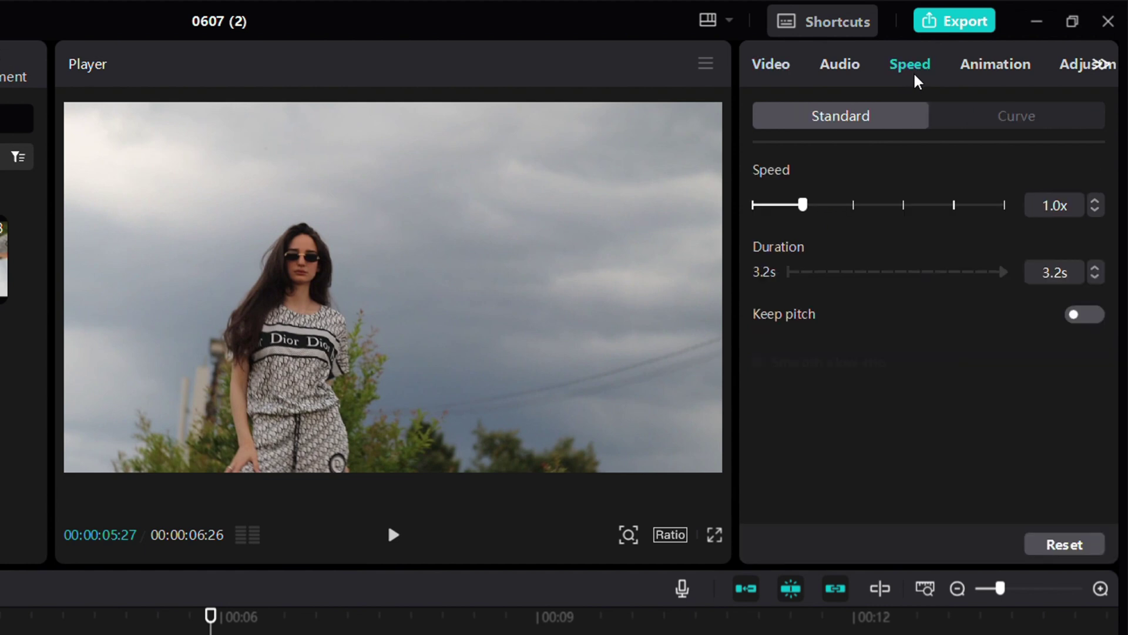
left_click(984, 130)
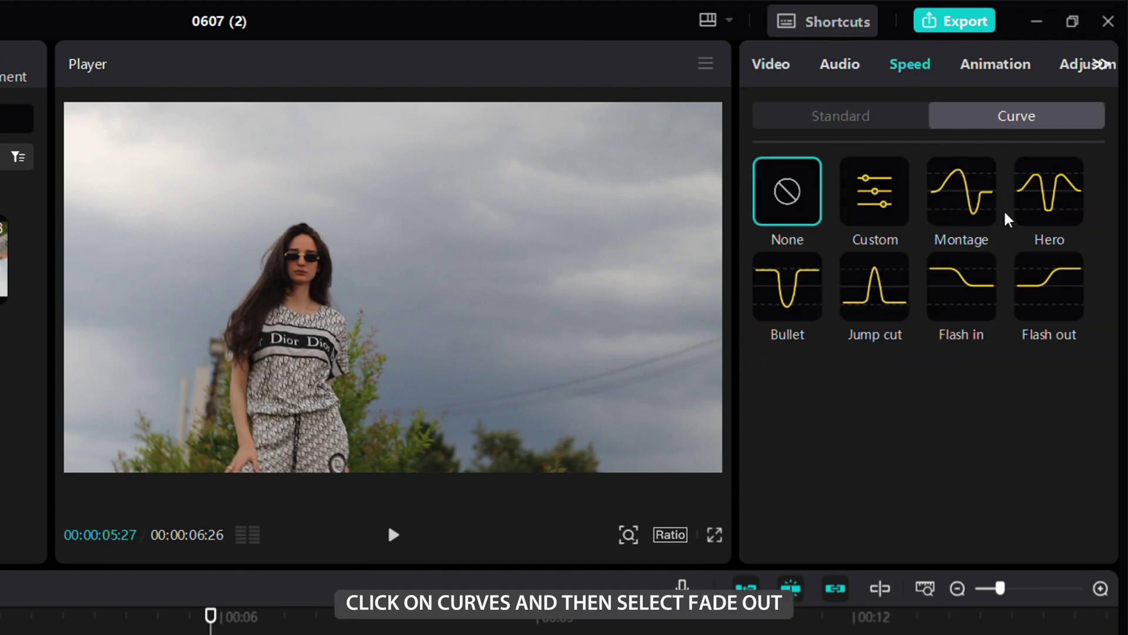
left_click(1031, 287)
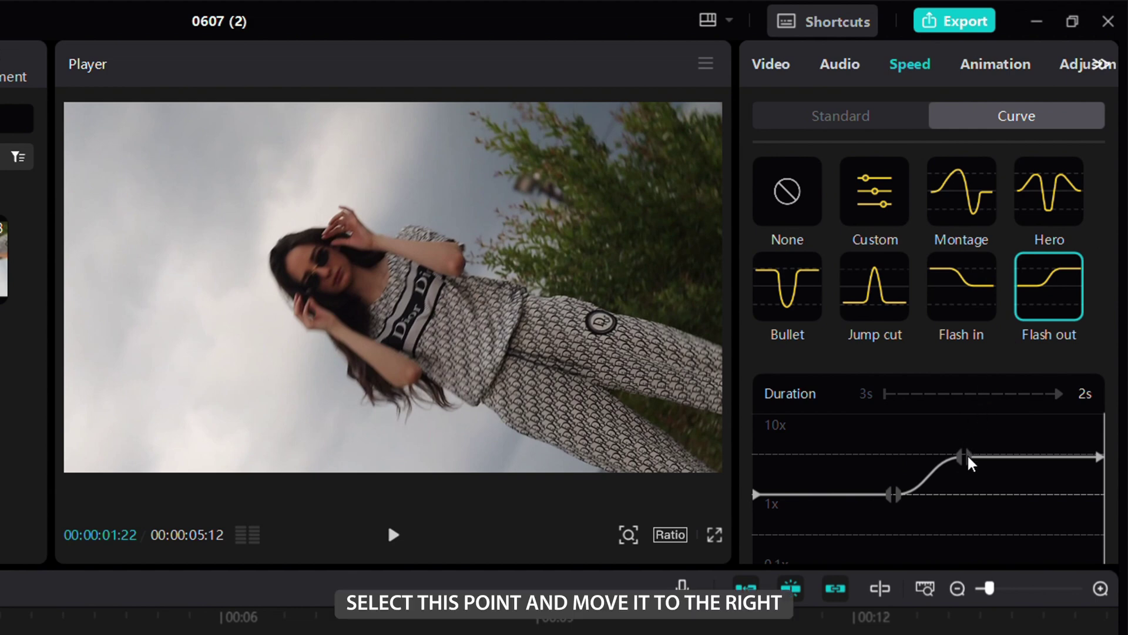
Drag both Flash out curve points to the right, shortening the clip to 2s.
left_click_drag(968, 459, 1085, 458)
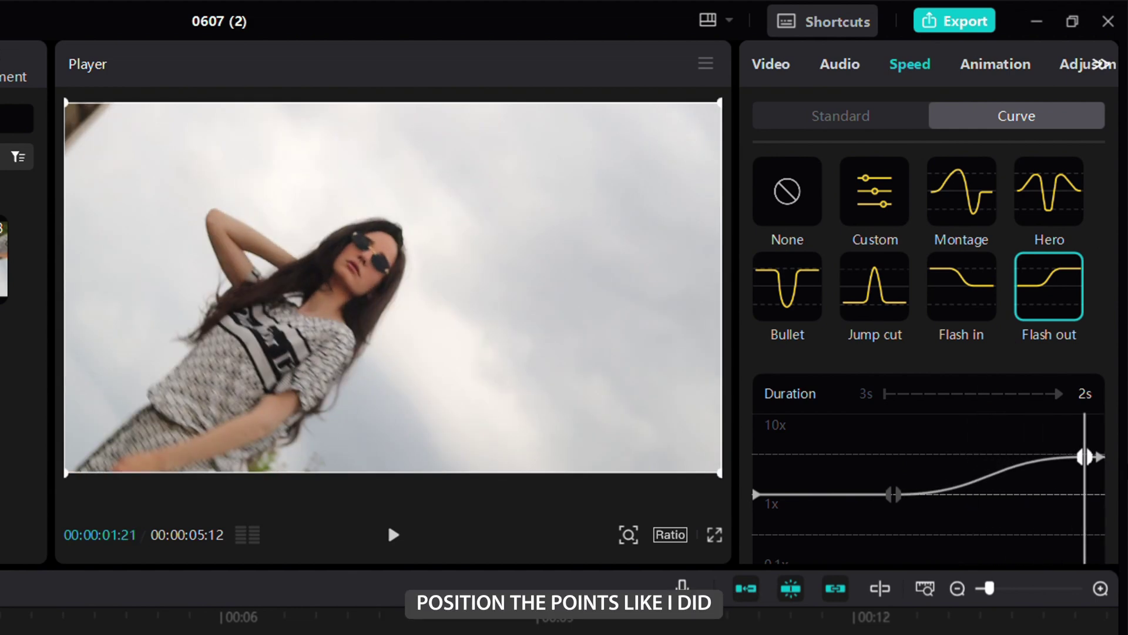
left_click(894, 495)
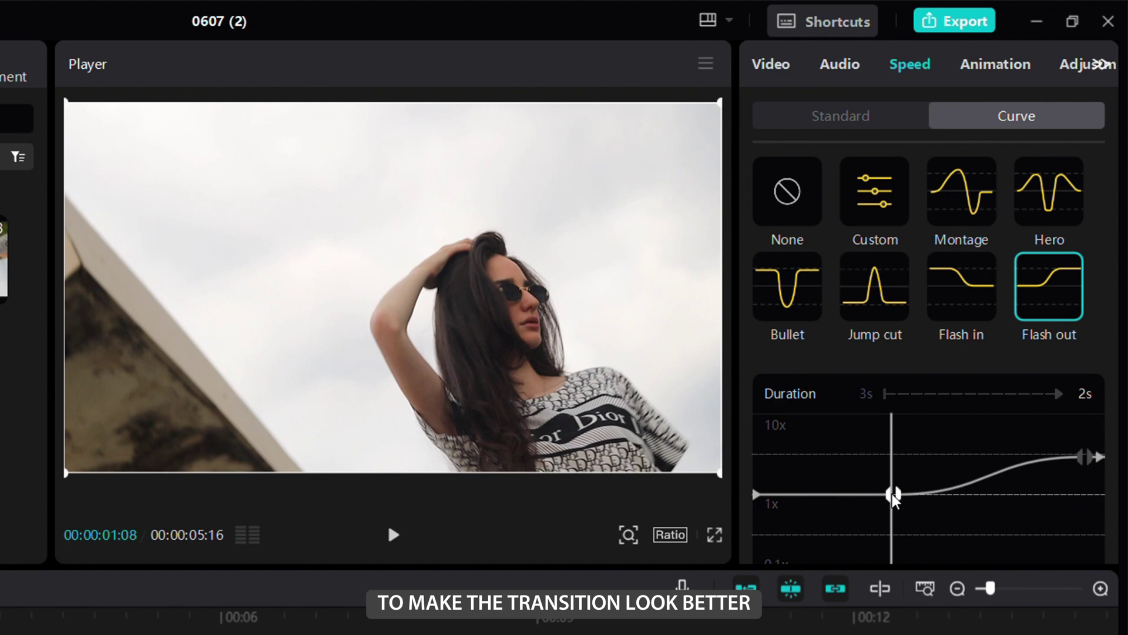
left_click_drag(894, 496, 983, 495)
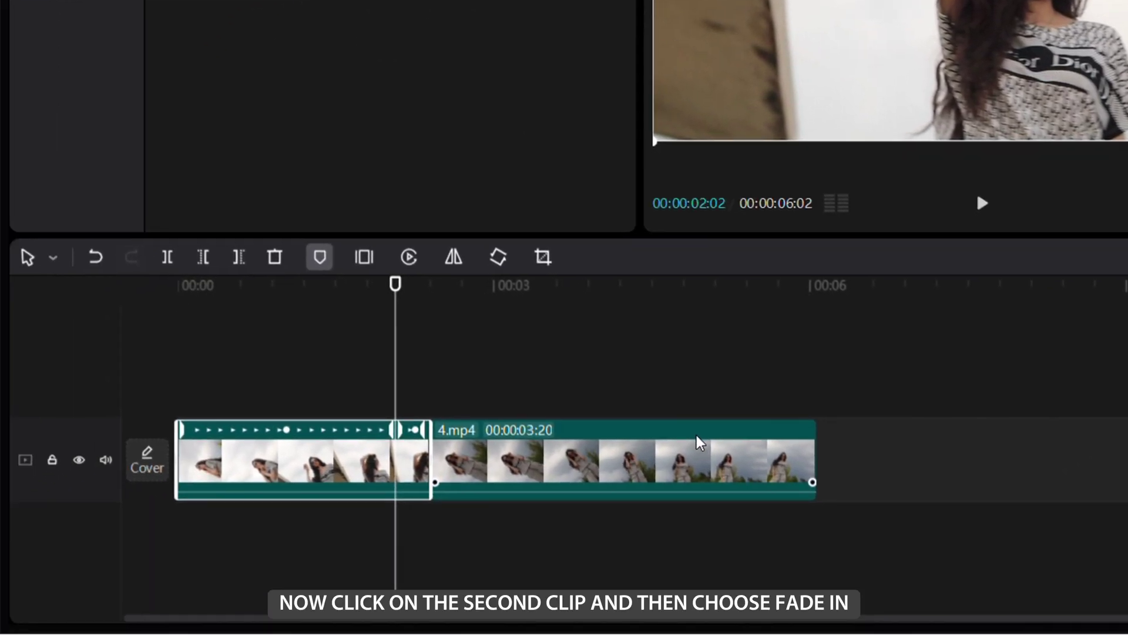
Give 4.mp4 a Flash in curve, pull both points left so it runs 5:08, and preview it.
left_click(697, 437)
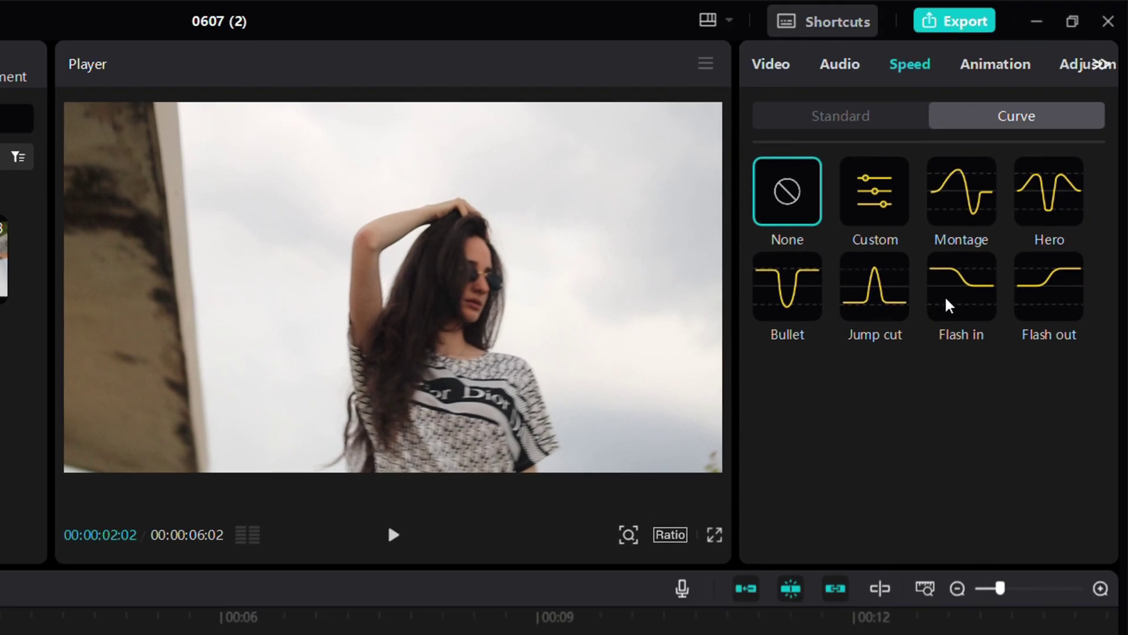
left_click(950, 304)
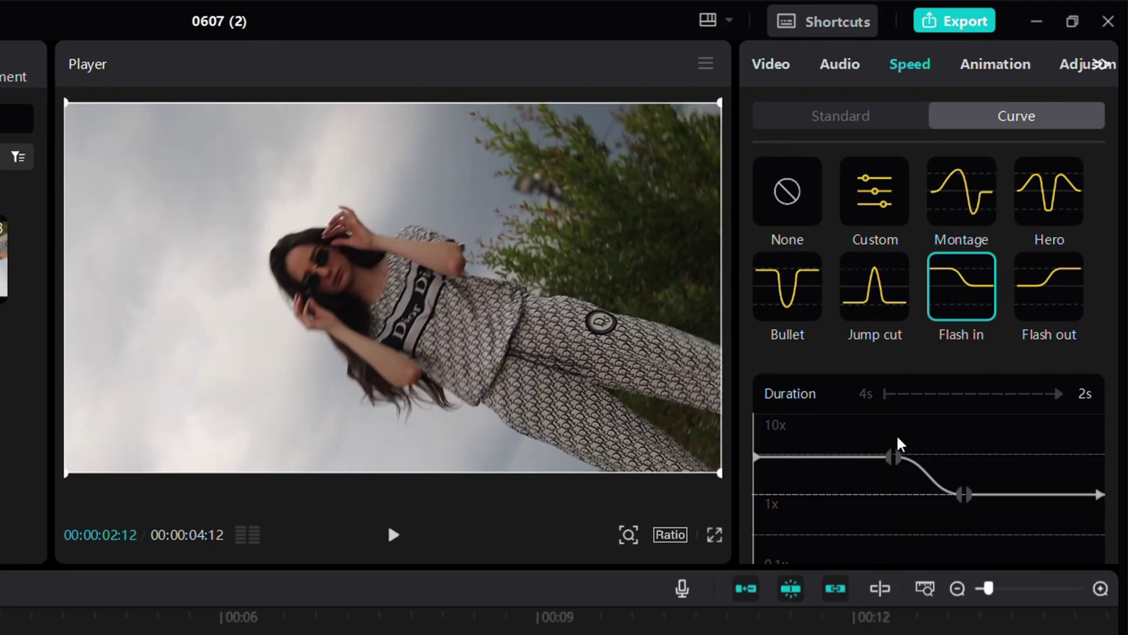
left_click(893, 458)
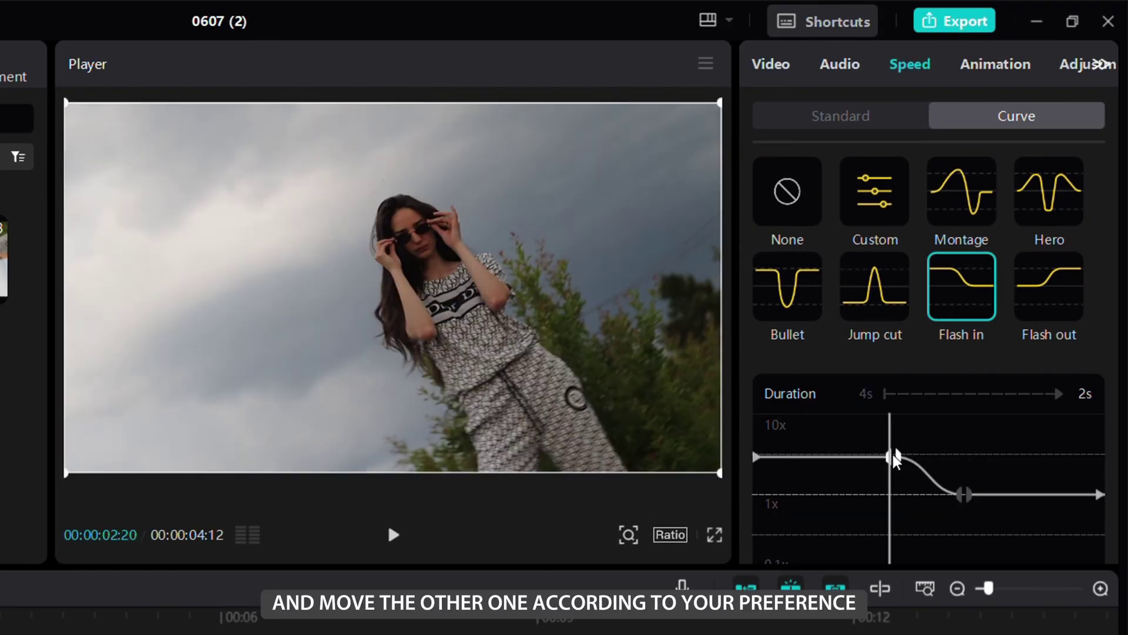
left_click_drag(892, 458, 748, 466)
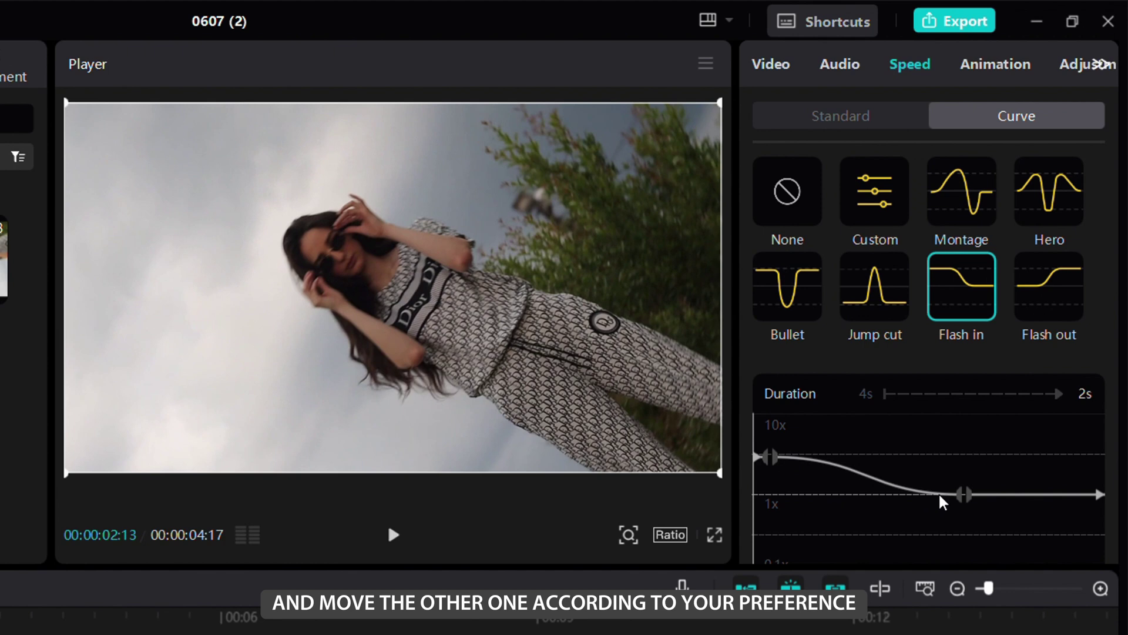
left_click_drag(964, 494, 866, 498)
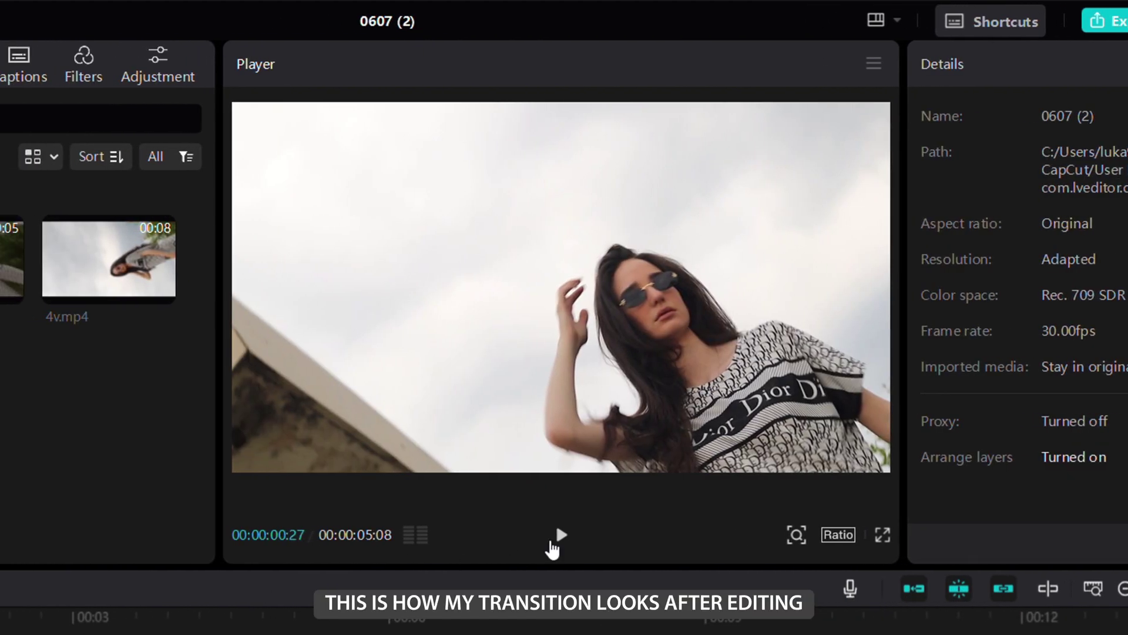
left_click(553, 545)
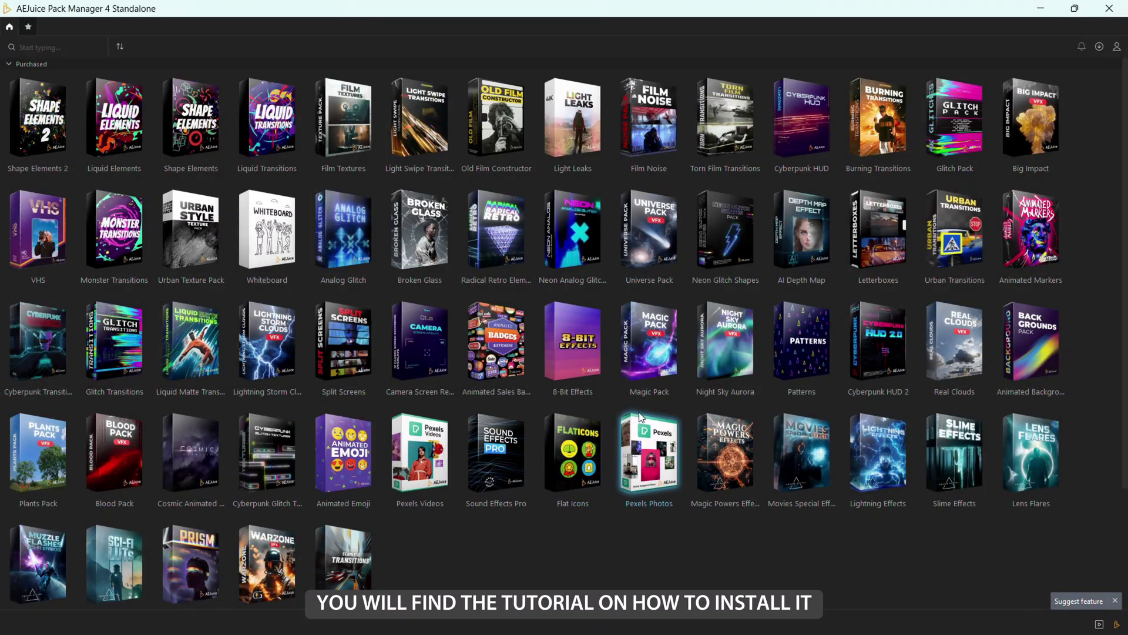
Open the Neon Analog Glitch Shapes pack and download Neon Analog Glitch Shape 10 as an MP4.
mouse_move(650, 373)
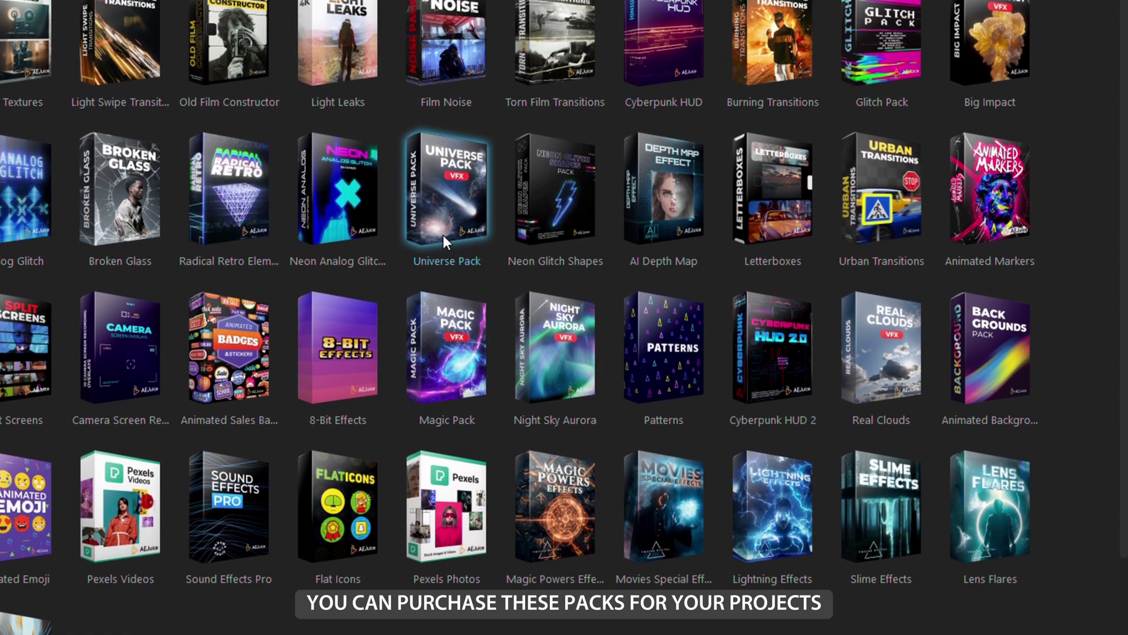
mouse_move(444, 188)
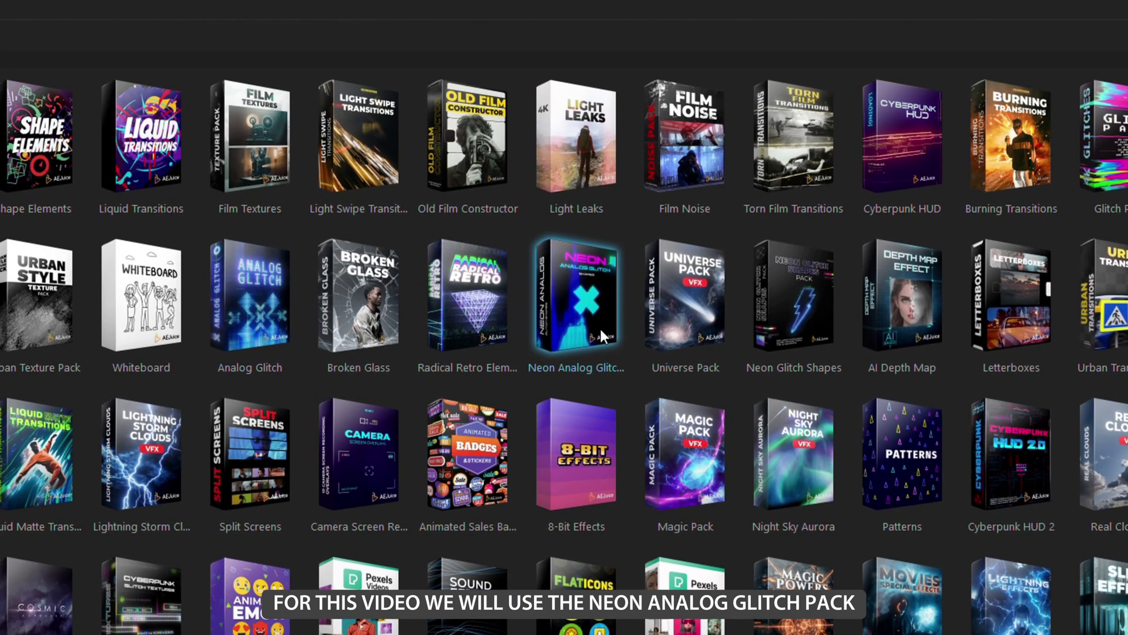
left_click(338, 273)
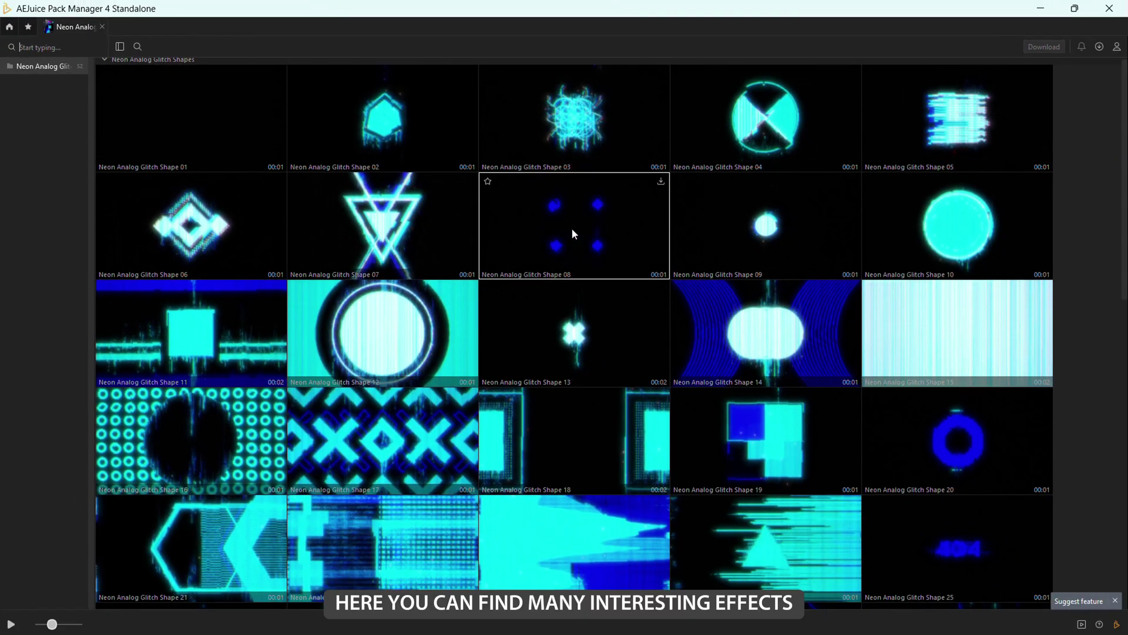
scroll(576, 285, "down", 3)
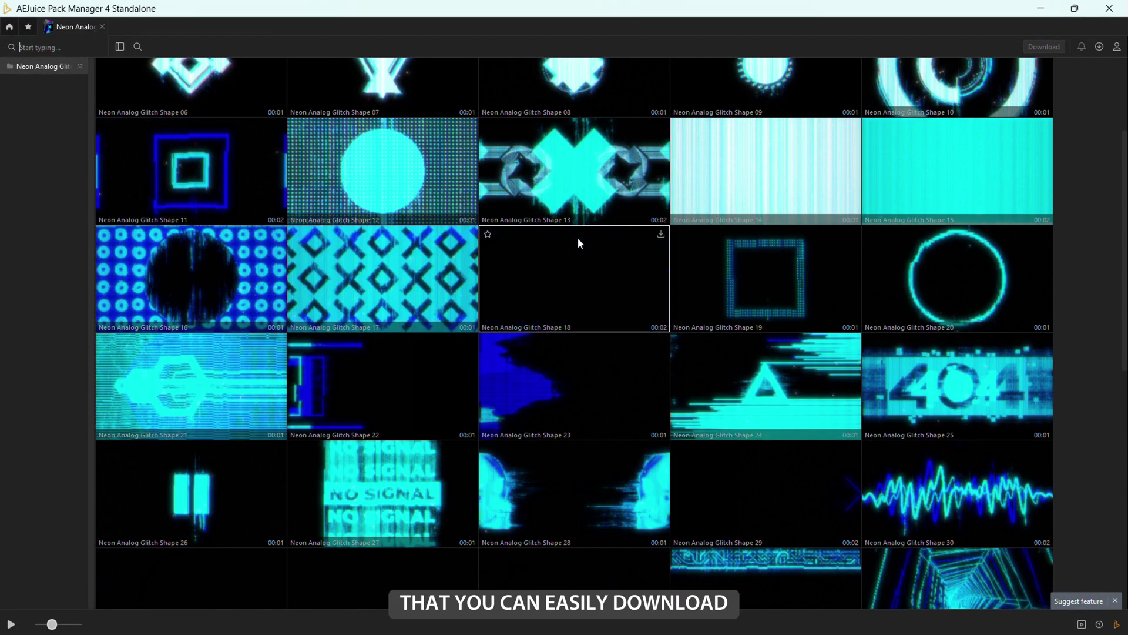
scroll(584, 241, "up", 2)
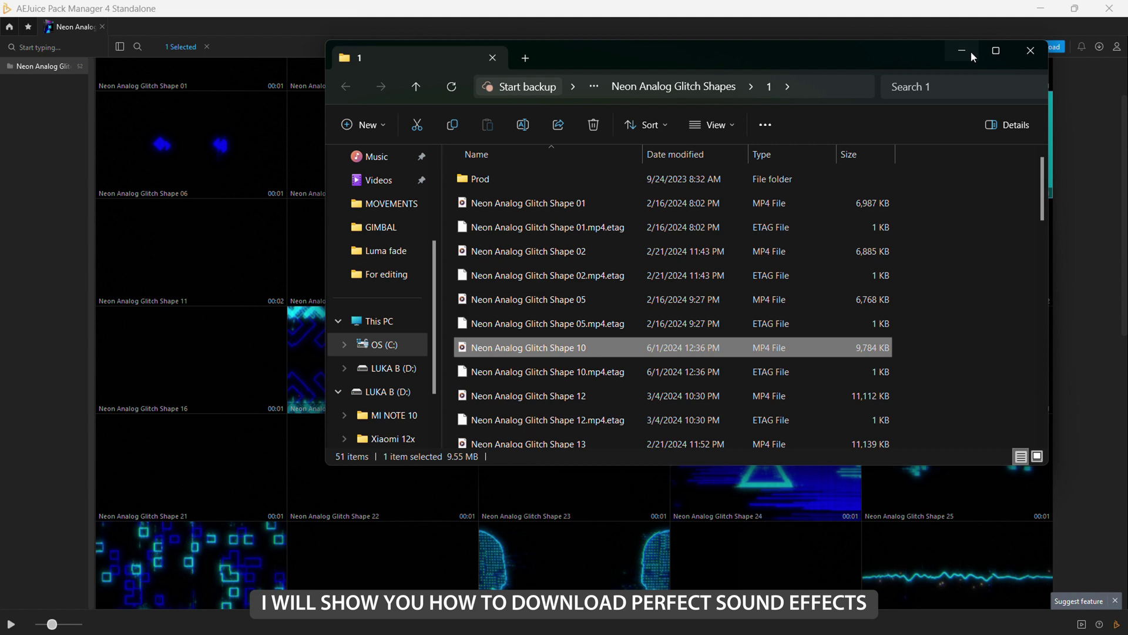
left_click(963, 48)
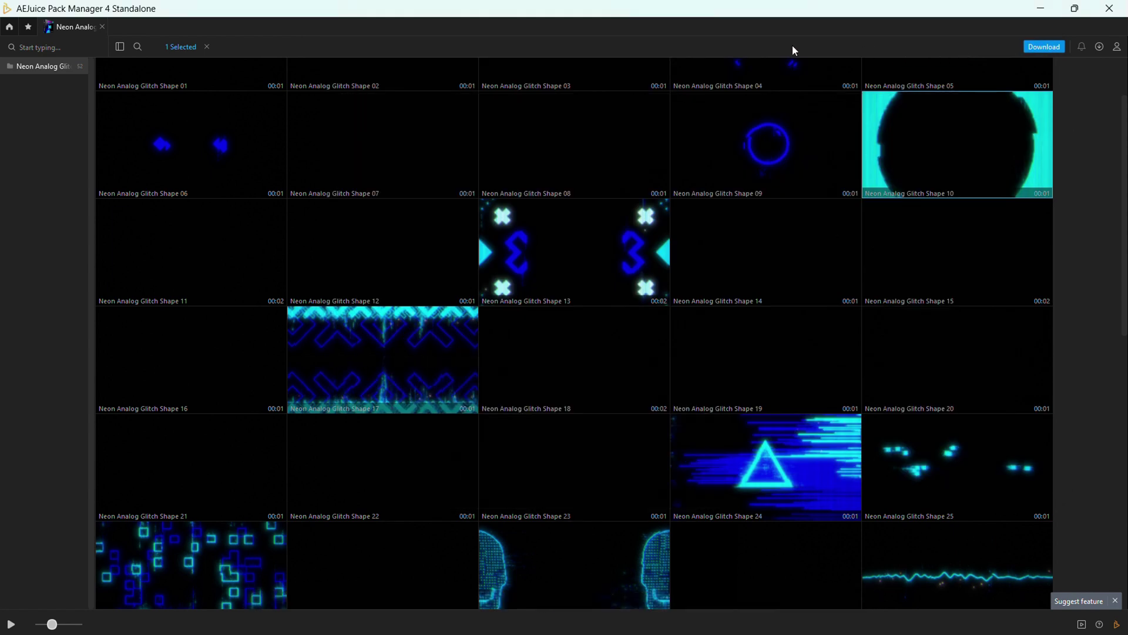
Go back to the pack library and open the Sound Effects Free pack.
left_click(12, 29)
scroll(205, 259, "down", 3)
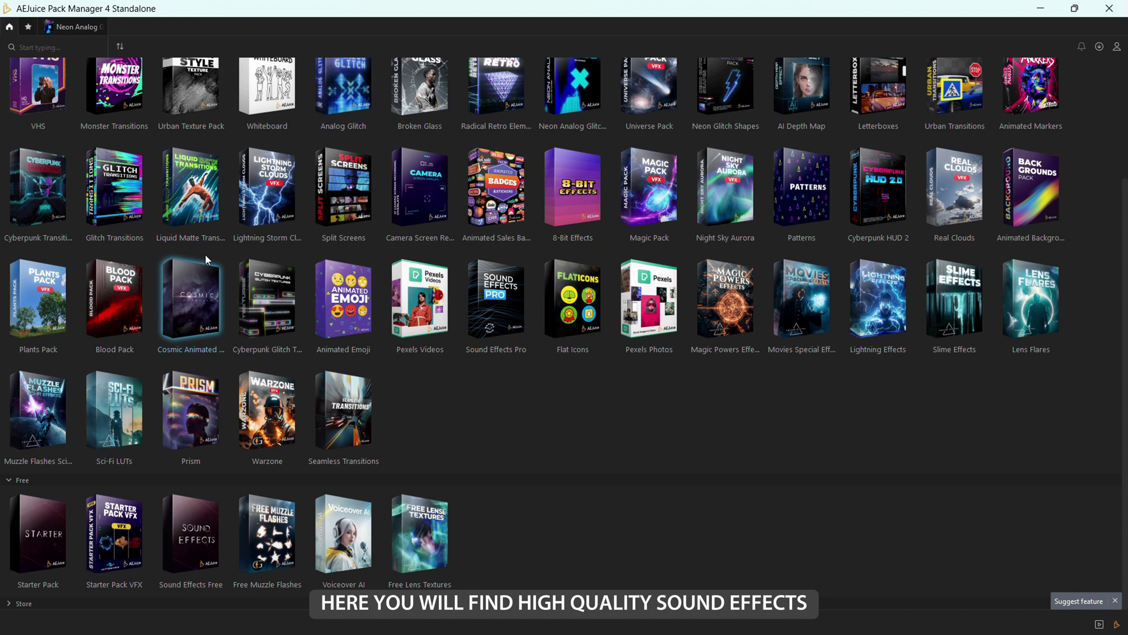
left_click(197, 515)
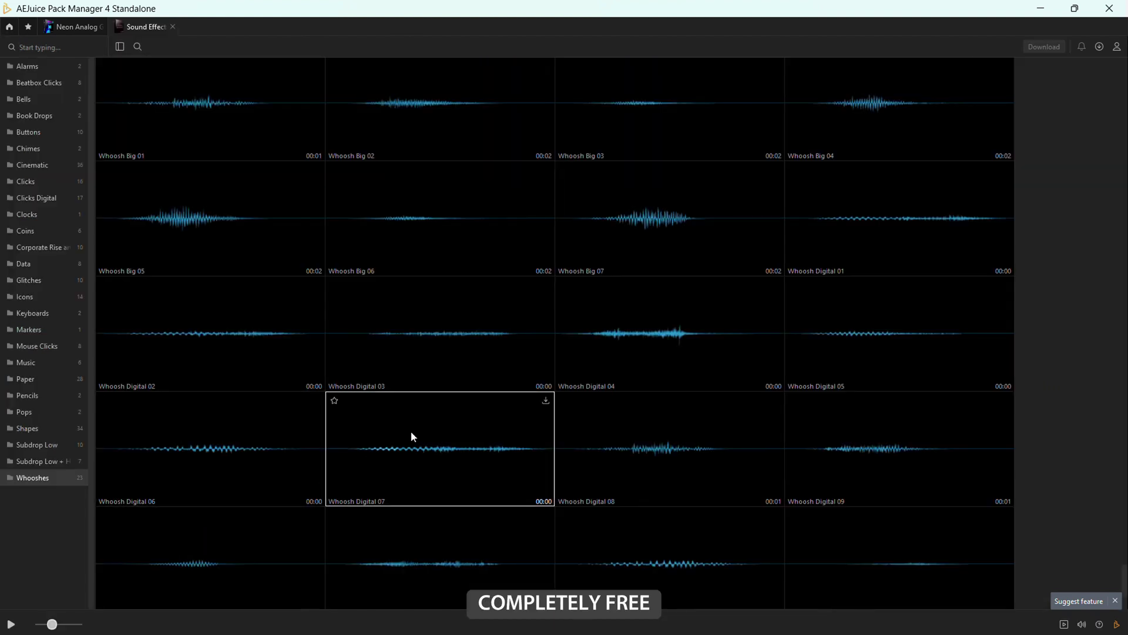
Download the Whoosh Digital 07 and Whoosh Digital 05 sounds.
left_click(545, 402)
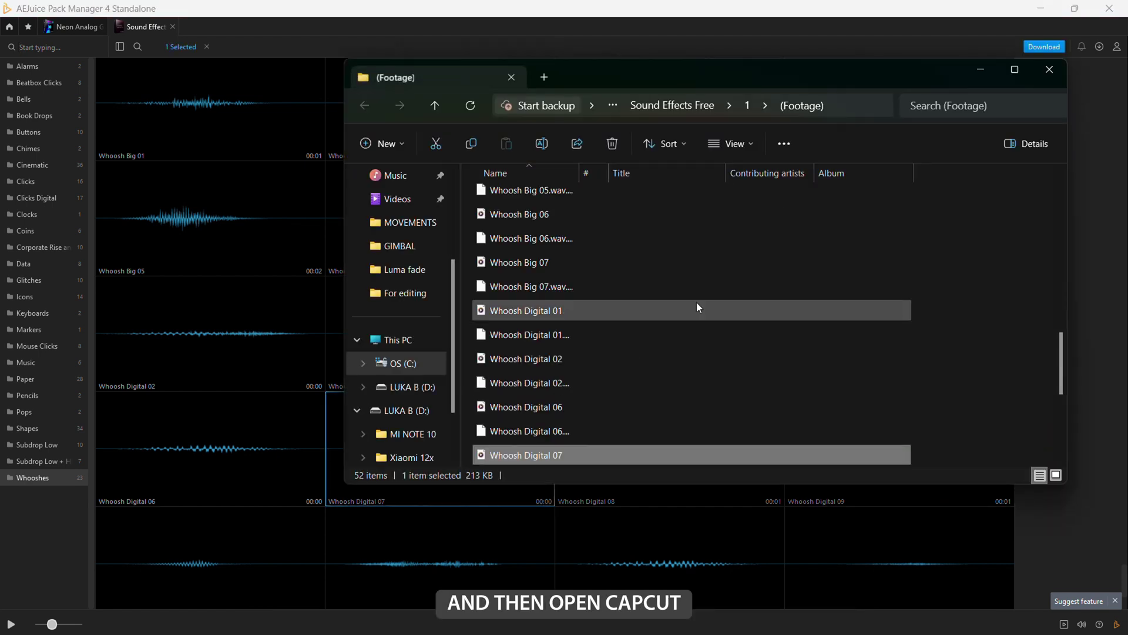
left_click(979, 69)
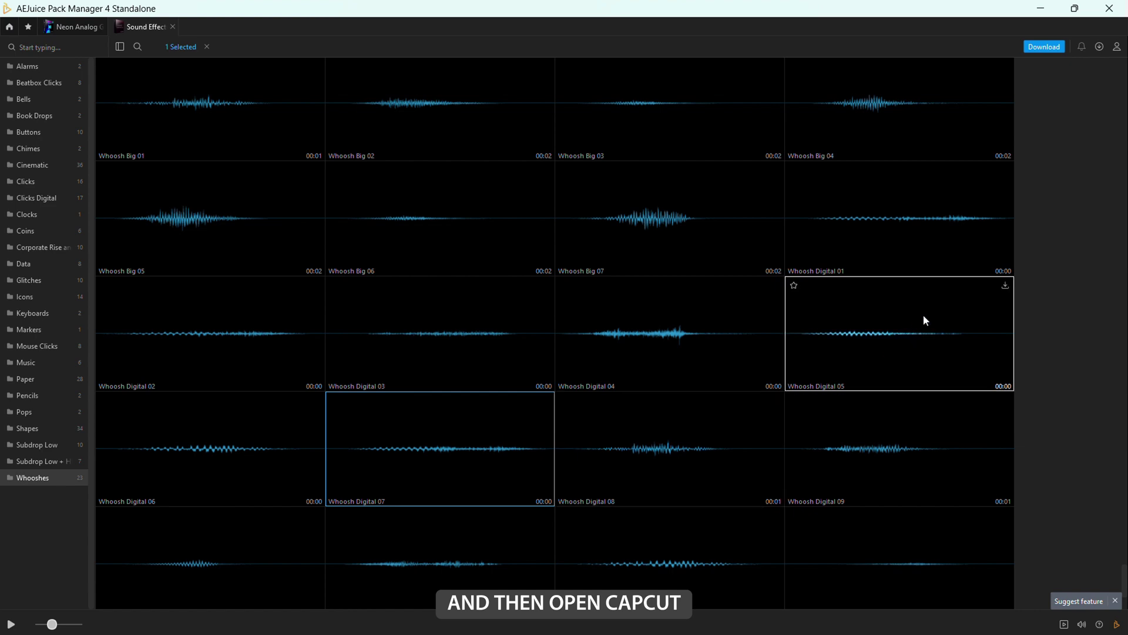
left_click(1005, 285)
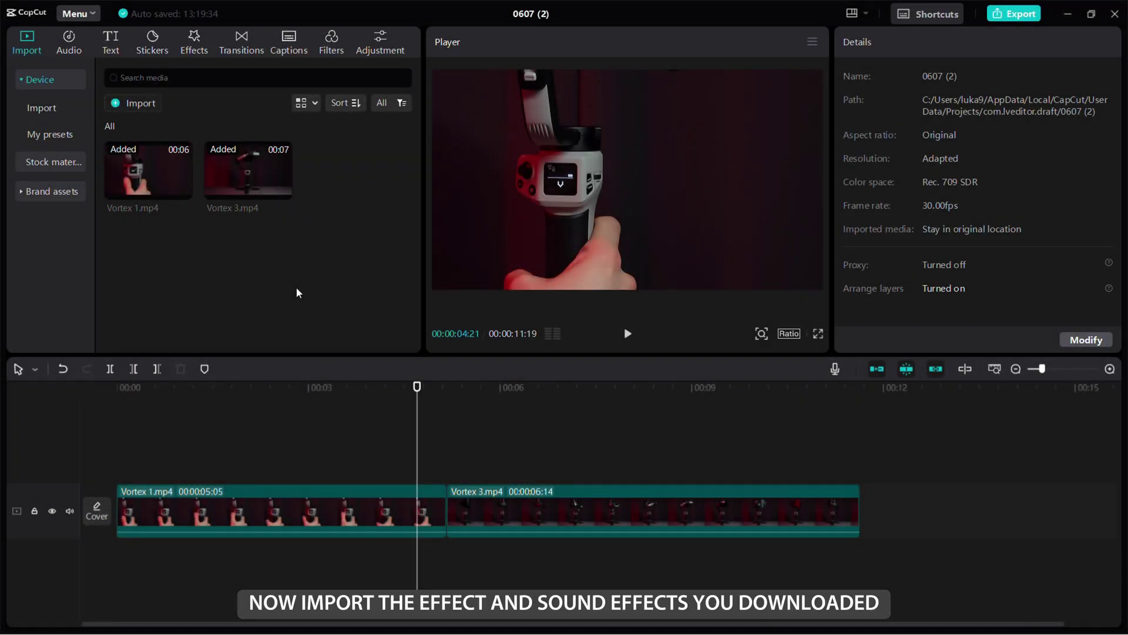
Import Neon Analog Glitch Shape 10 into the media panel and place it above the Vortex cut.
key("super")
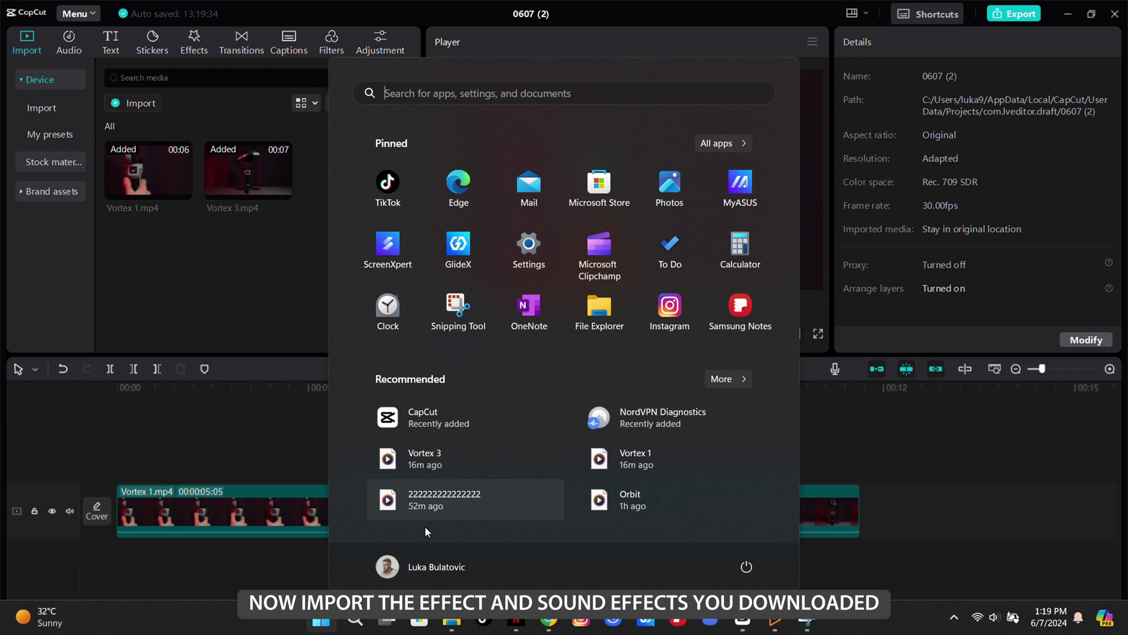
mouse_move(454, 615)
left_click(276, 544)
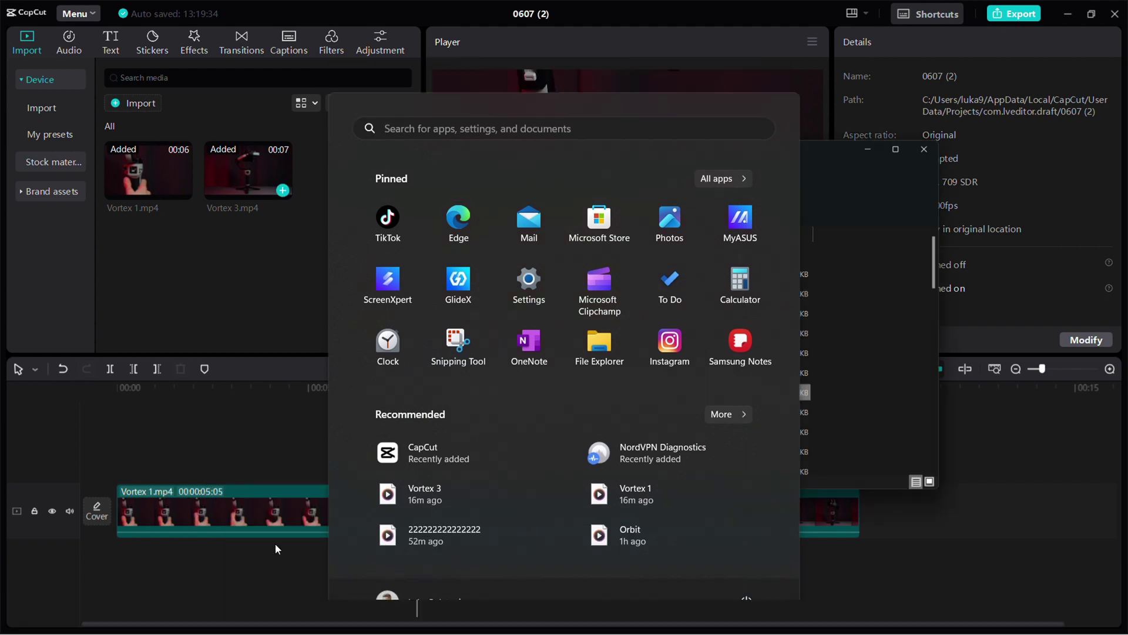
left_click_drag(484, 348, 213, 284)
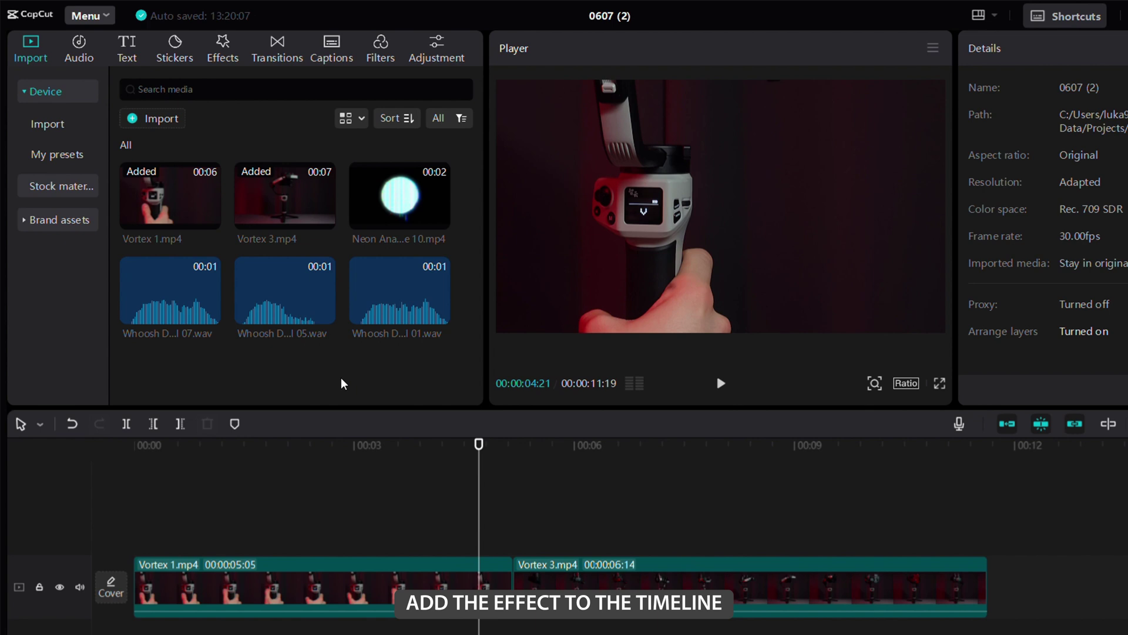
left_click_drag(505, 276, 502, 525)
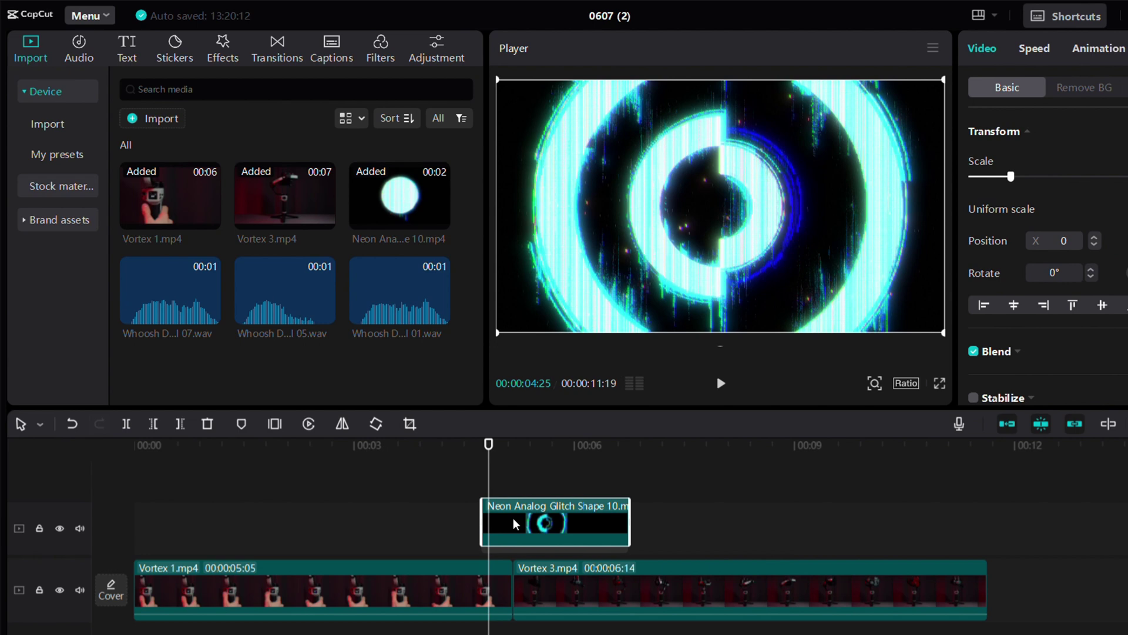
key("Down")
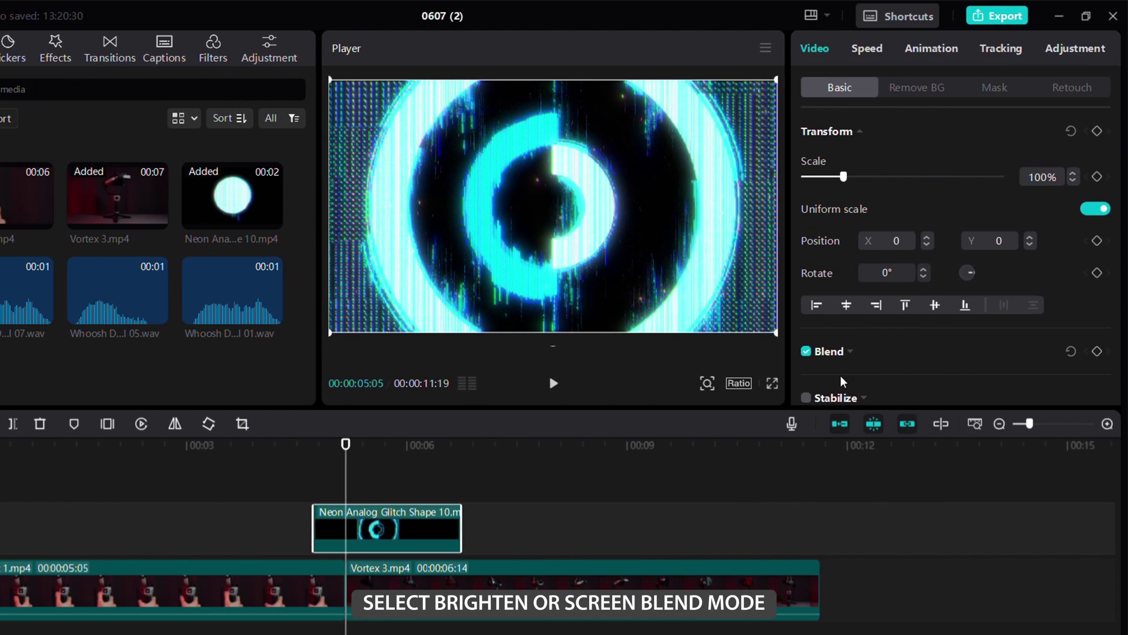
Set the glitch overlay's blend mode to Screen and line up Whoosh Digital 01.wav under the cut.
scroll(846, 364, "down", 2)
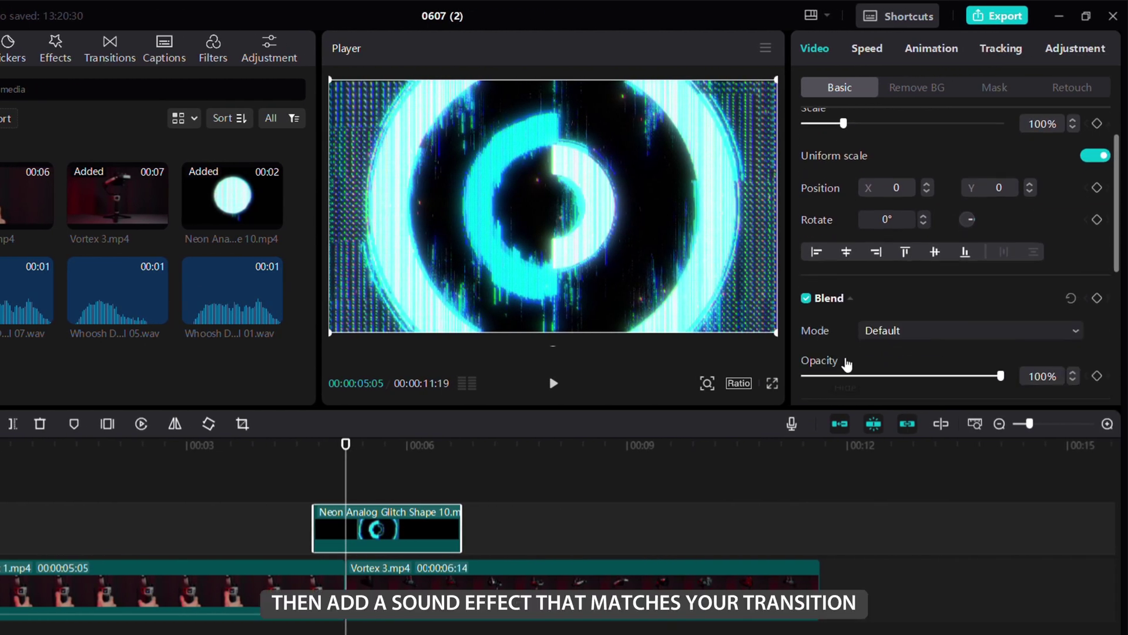
left_click(891, 328)
left_click(910, 376)
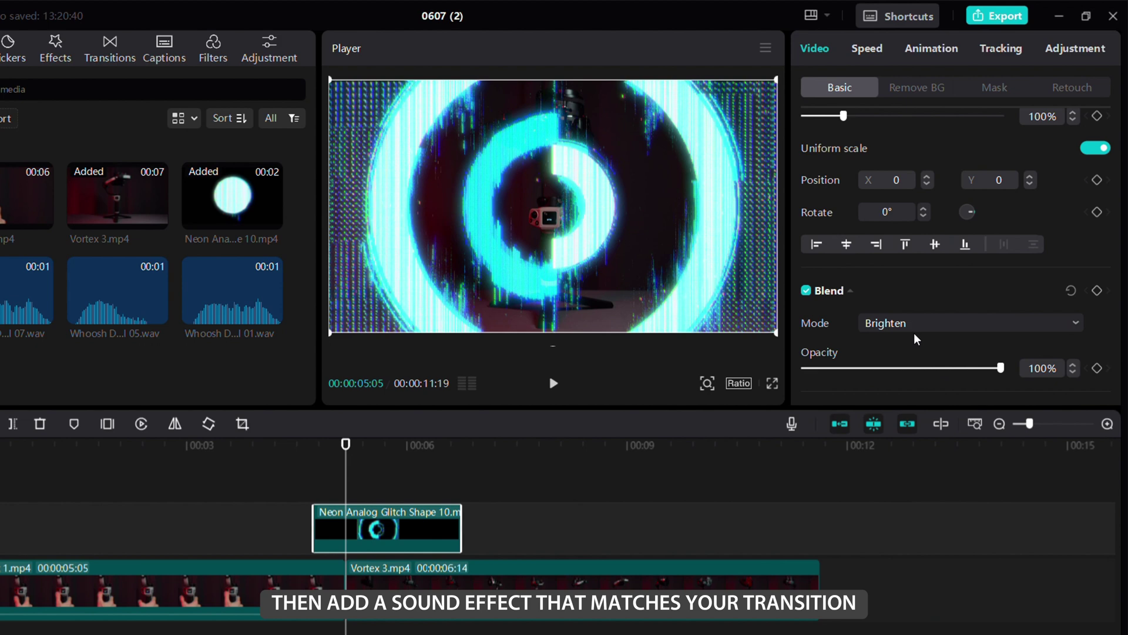
left_click(928, 324)
left_click(925, 401)
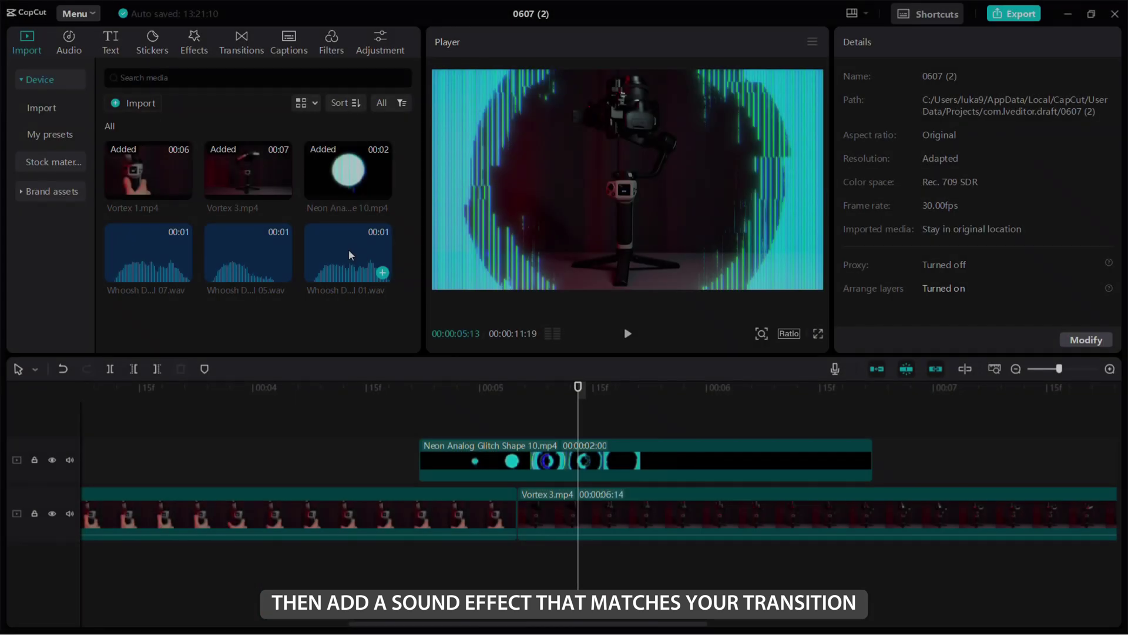
left_click_drag(351, 255, 410, 573)
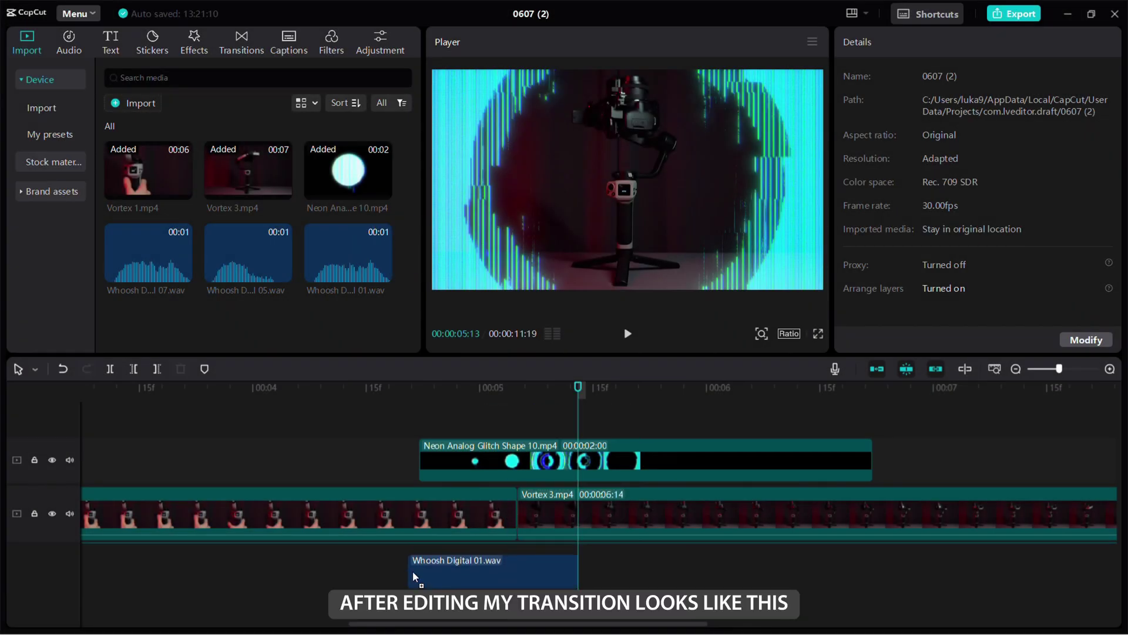
left_click_drag(420, 578, 420, 573)
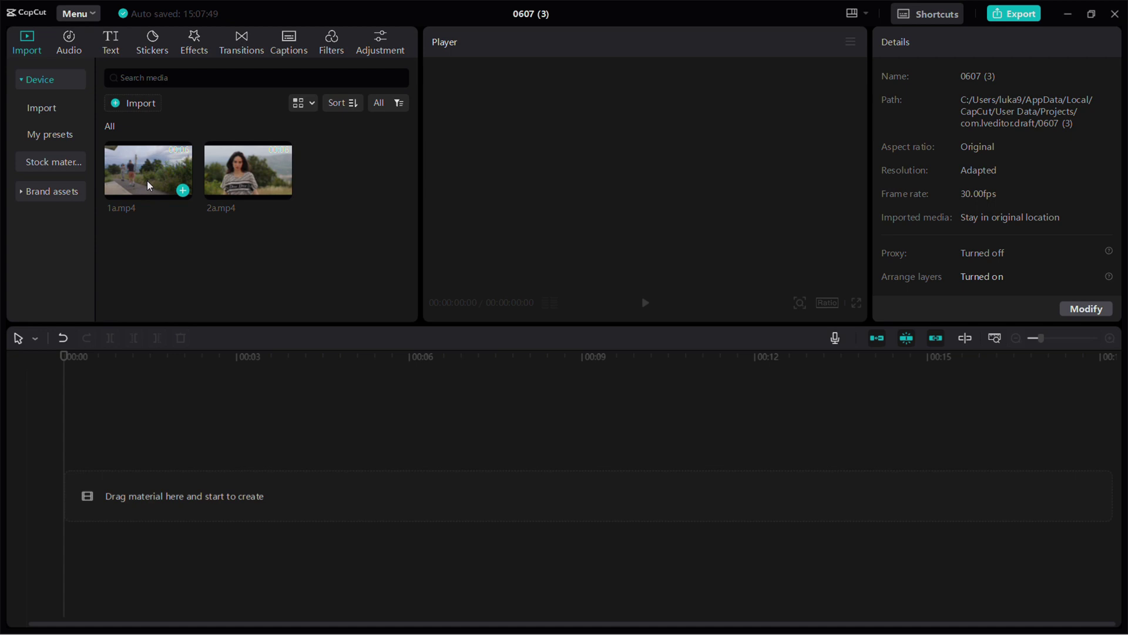
Put 1a.mp4 on the main track and two copies of 2a.mp4 on separate tracks above it.
left_click_drag(147, 181, 108, 456)
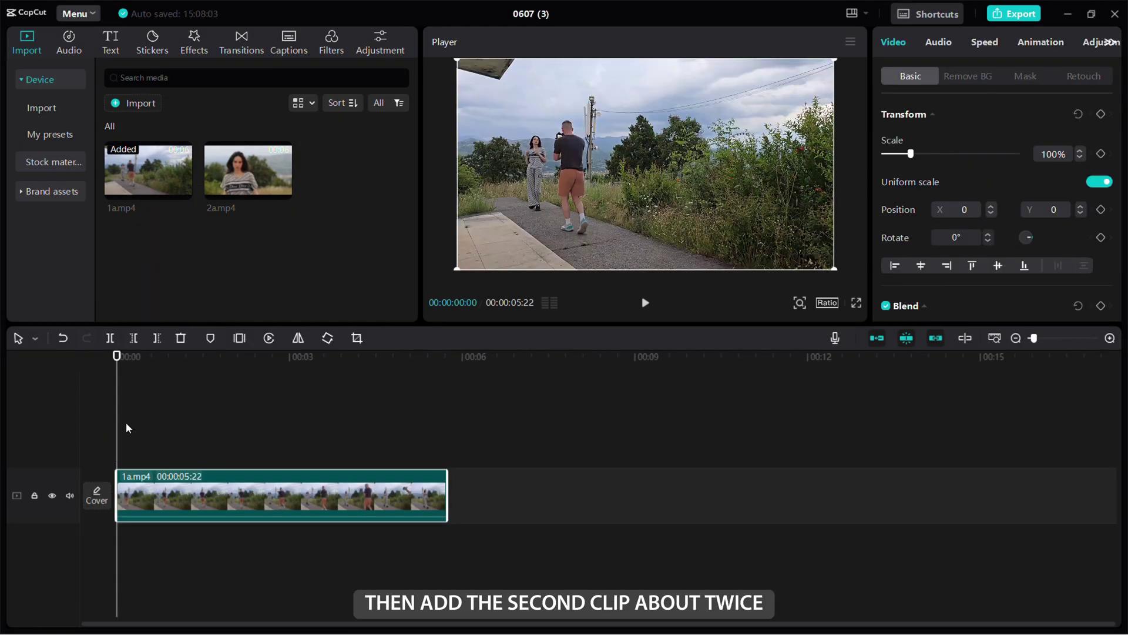
left_click_drag(241, 175, 370, 421)
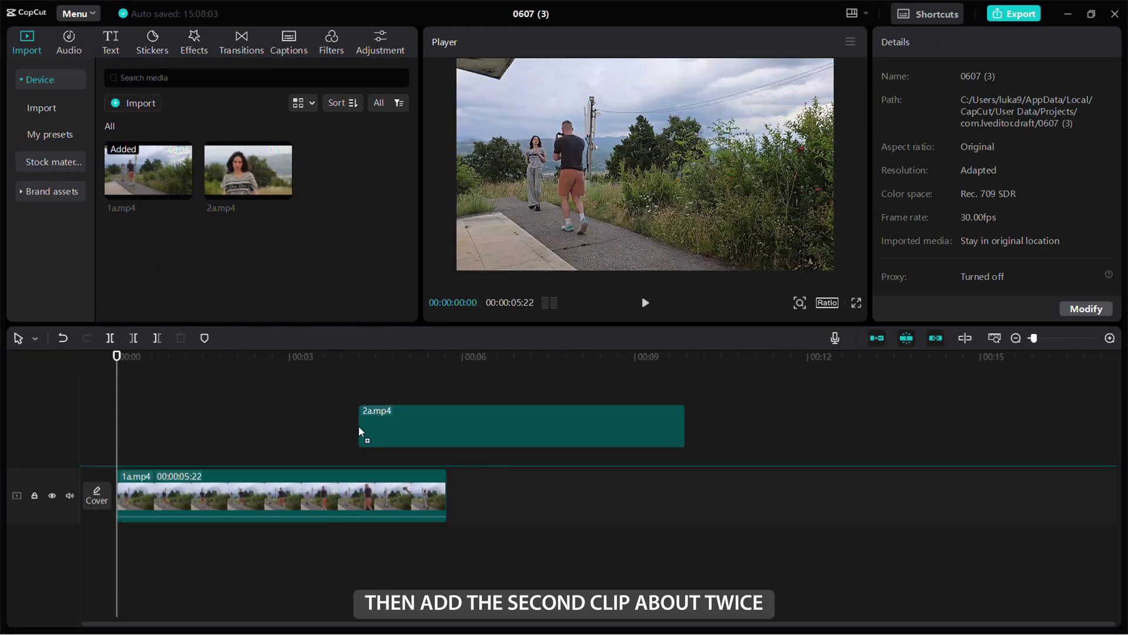
left_click_drag(359, 425, 355, 426)
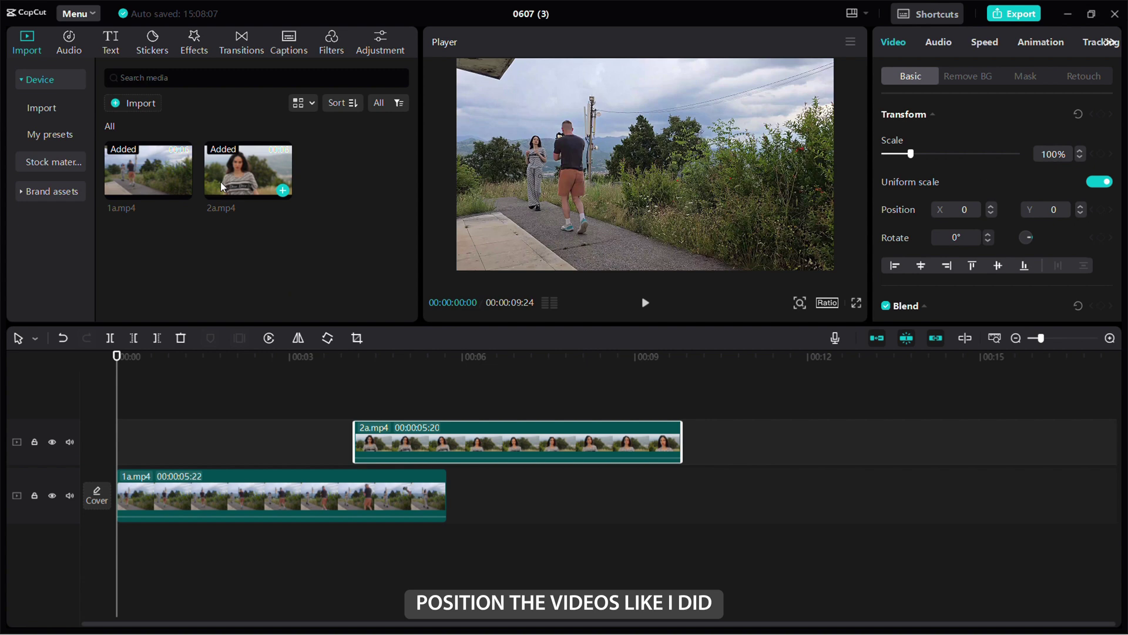
left_click_drag(220, 182, 359, 393)
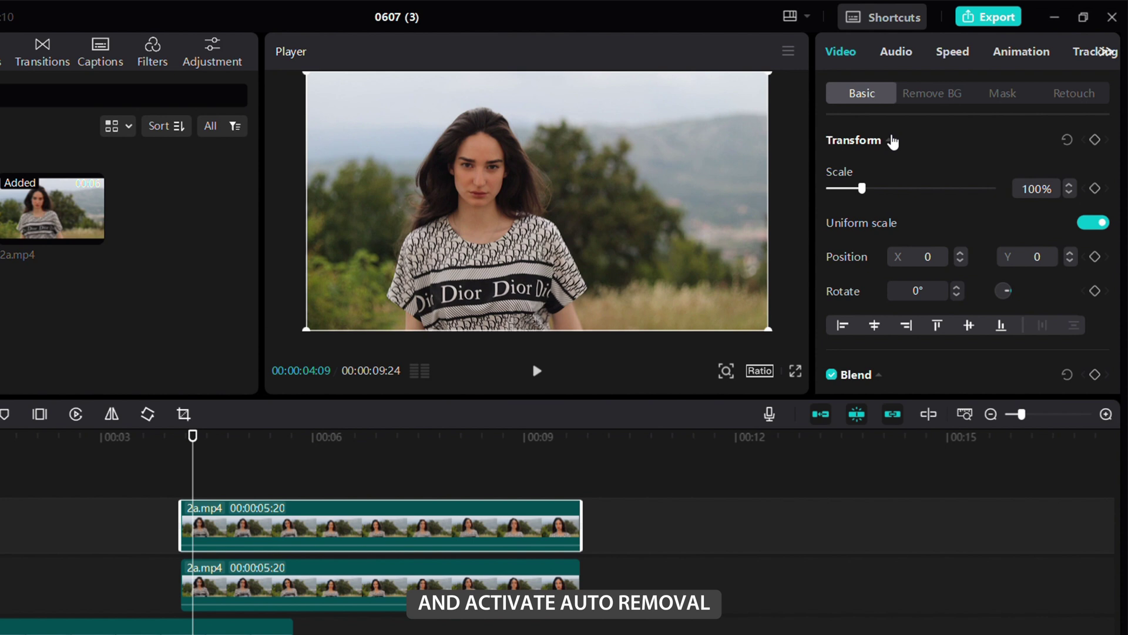
Remove the top 2a.mp4 clip's background and enable Relight with the Soft Face preset.
left_click(920, 102)
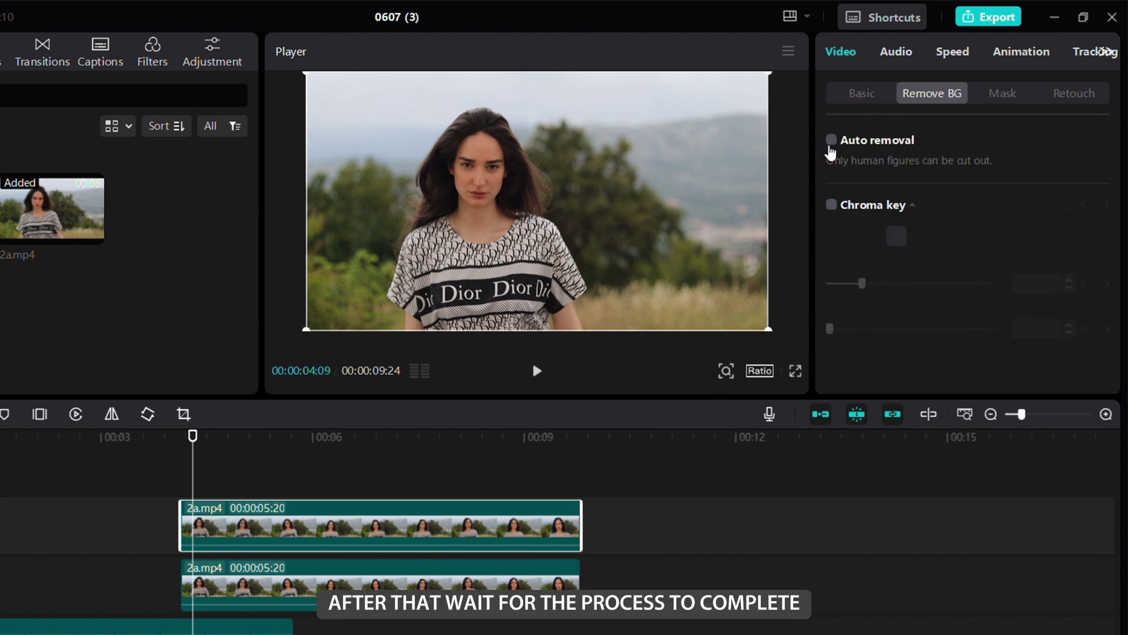
left_click(831, 144)
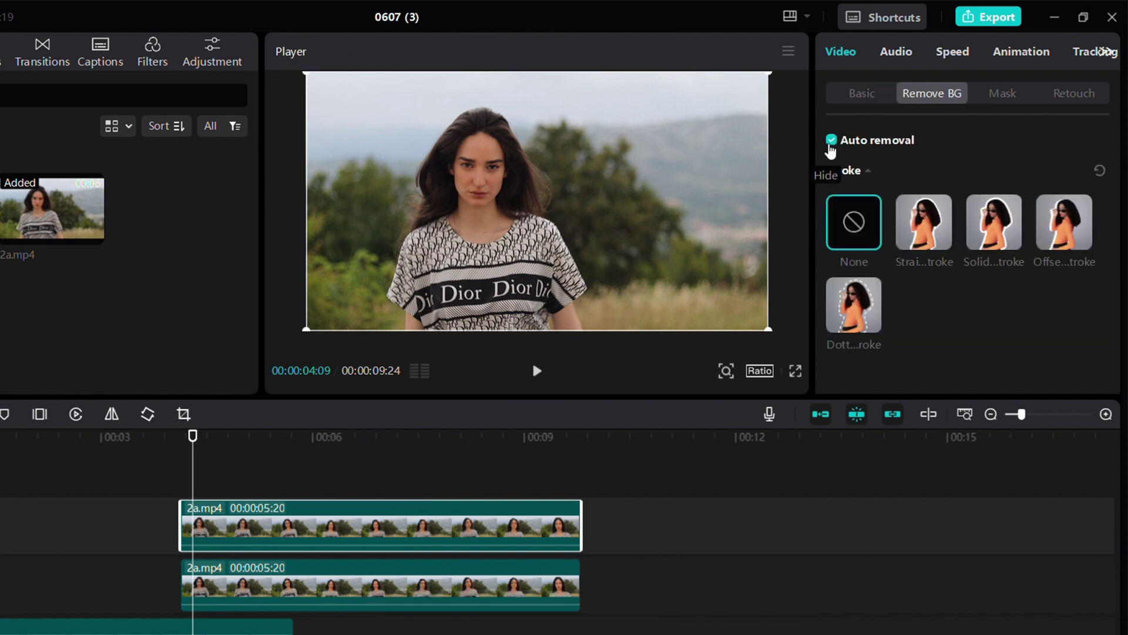
left_click(852, 95)
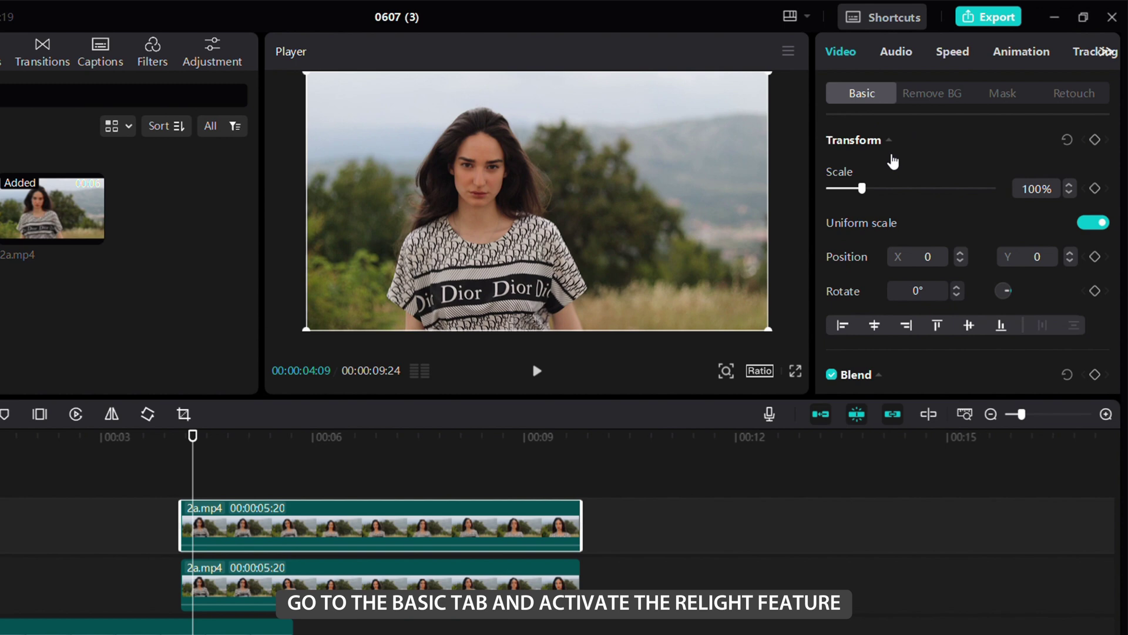
scroll(917, 209, "down", 10)
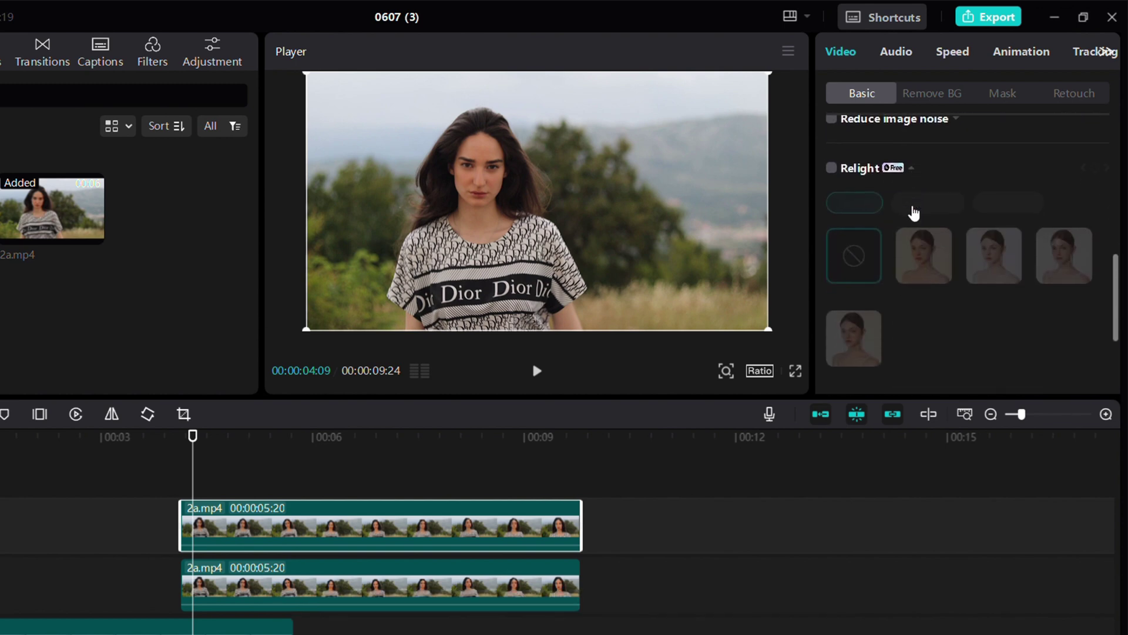
left_click(831, 141)
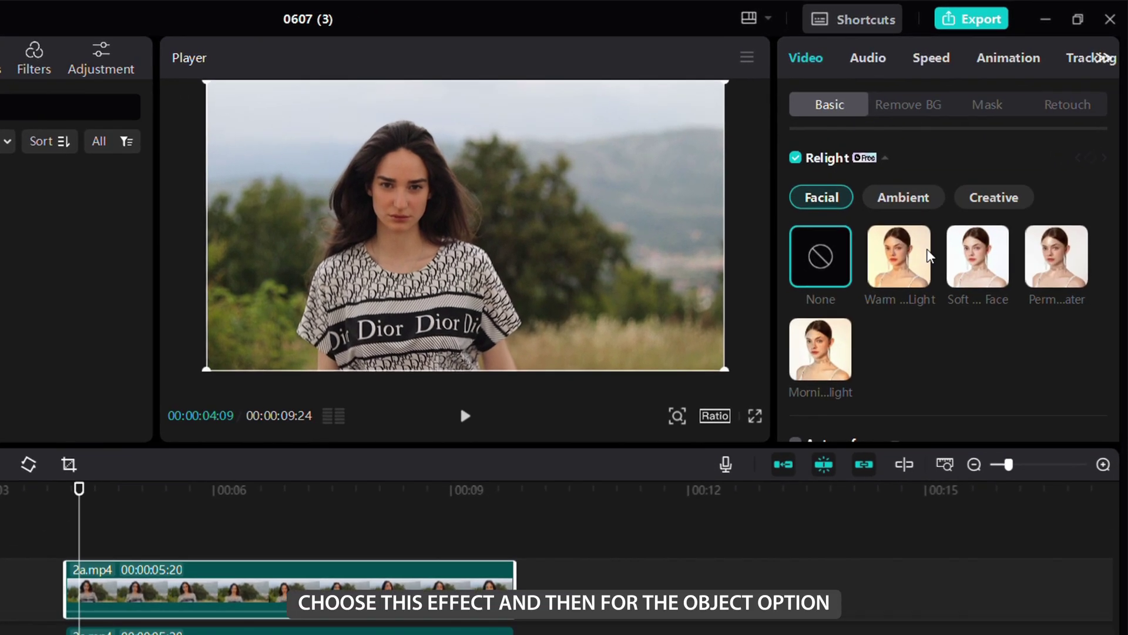
left_click(964, 275)
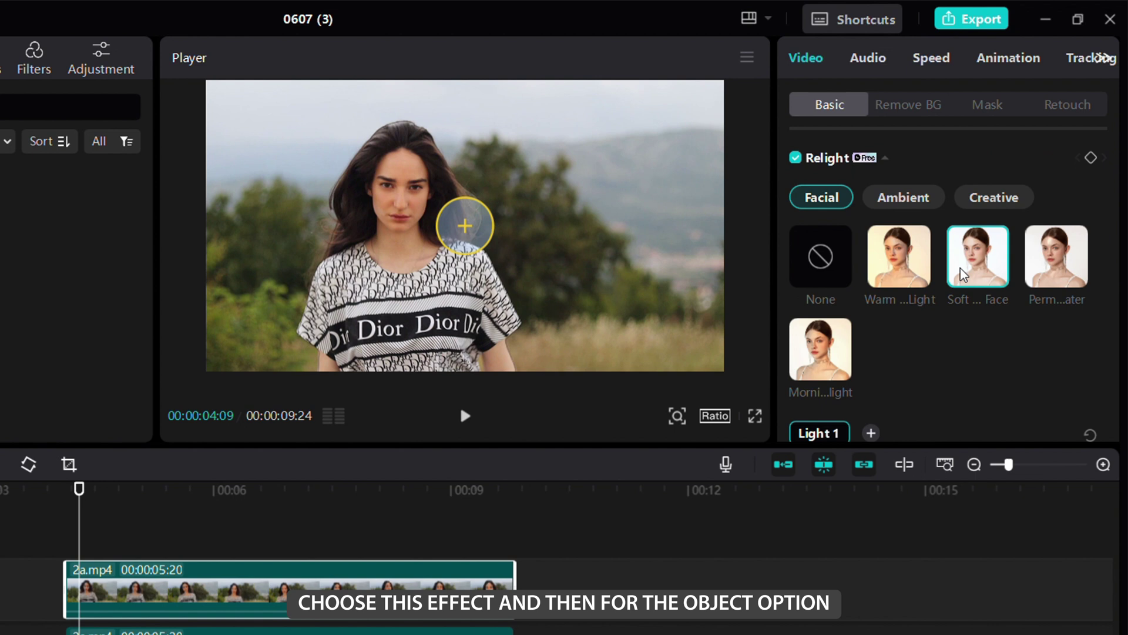
Set the relight Object to People, Distance to -100 and Brightness to 0.
scroll(961, 272, "down", 5)
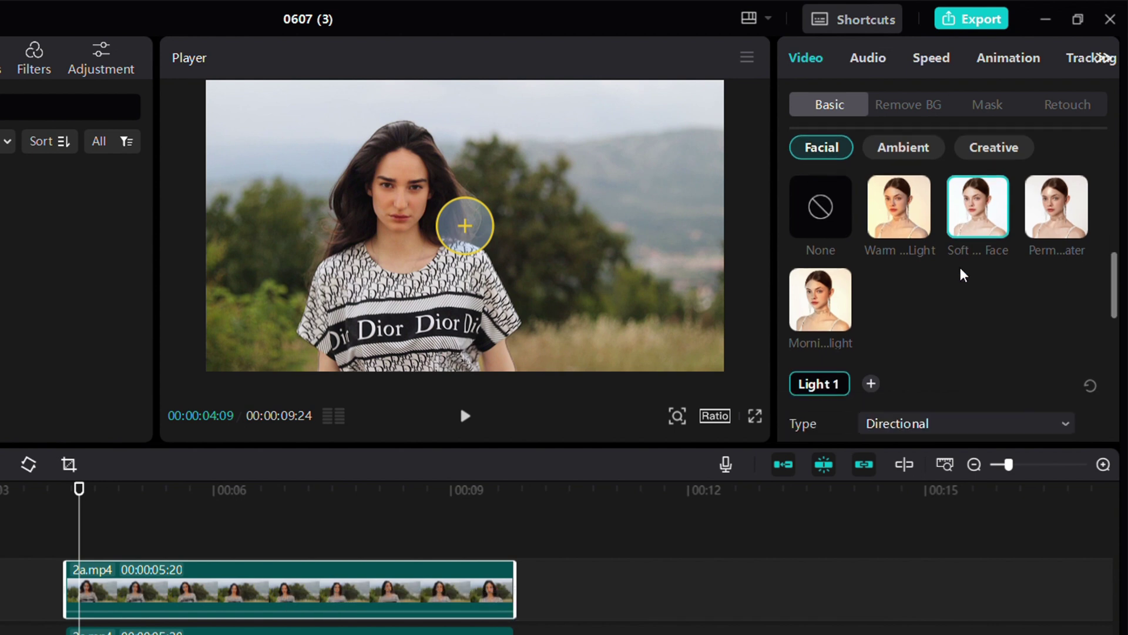
left_click(959, 188)
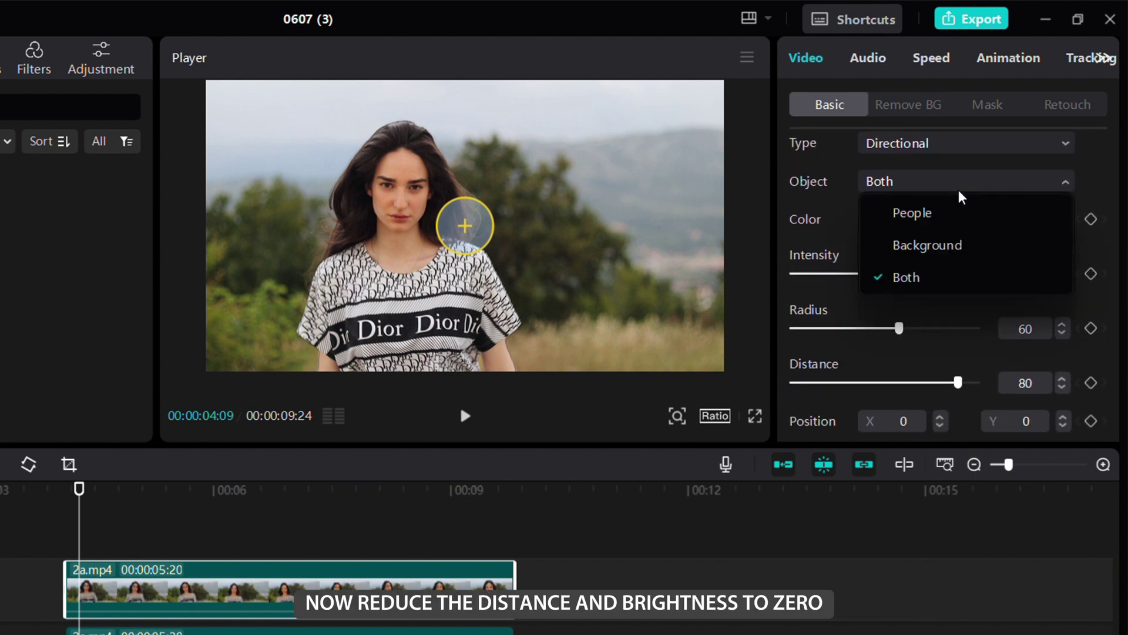
left_click(965, 214)
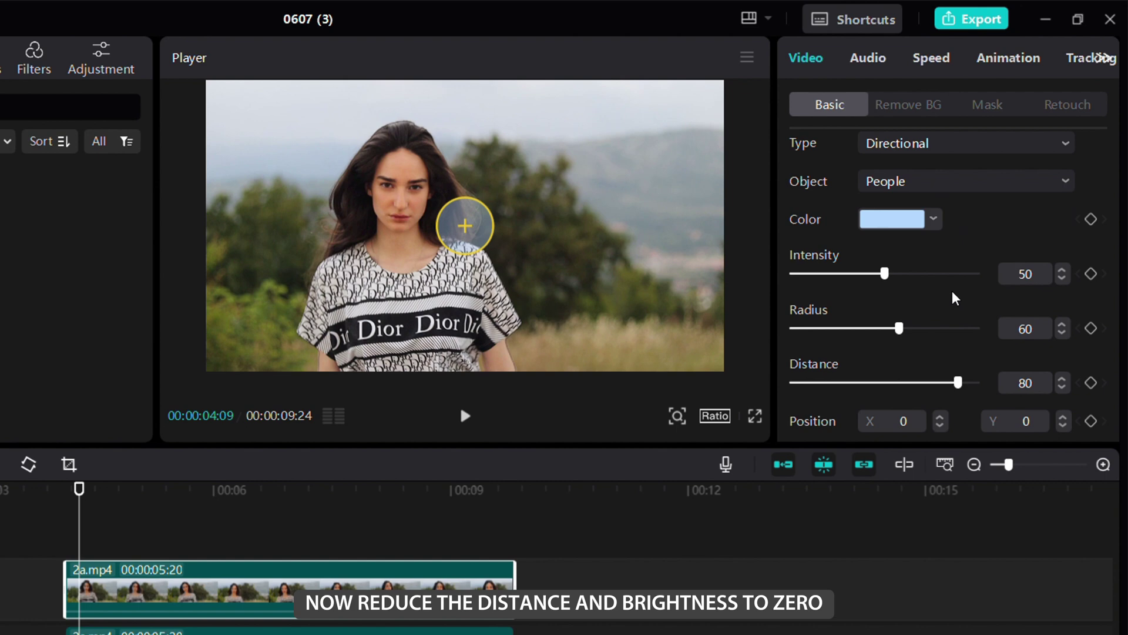
left_click_drag(953, 383, 877, 383)
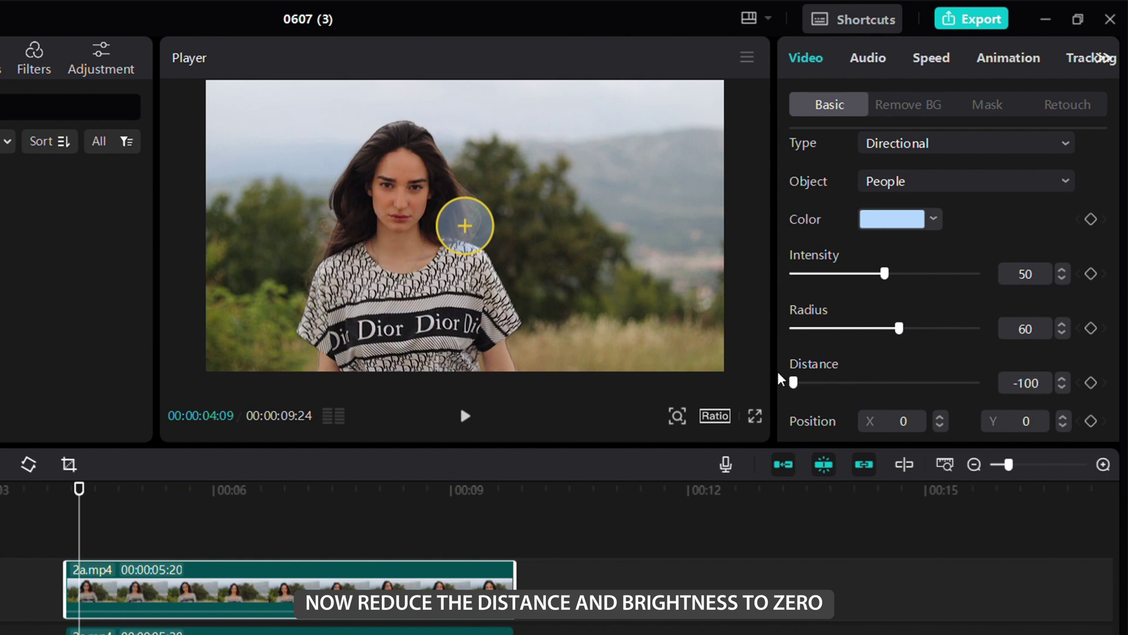
scroll(844, 335, "down", 5)
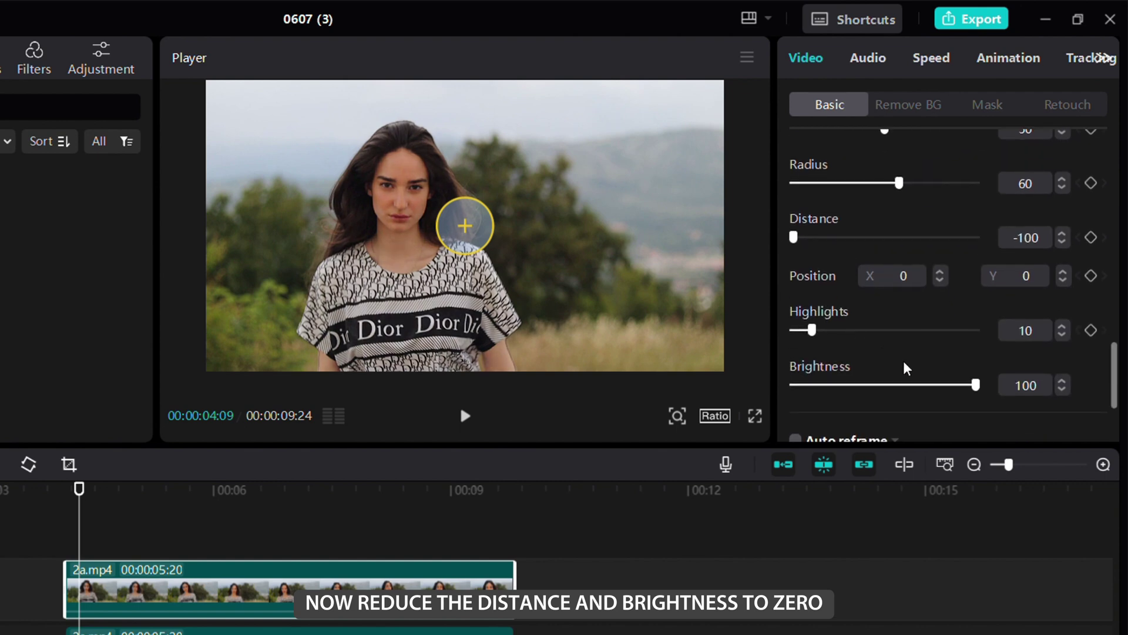
left_click_drag(912, 386, 775, 391)
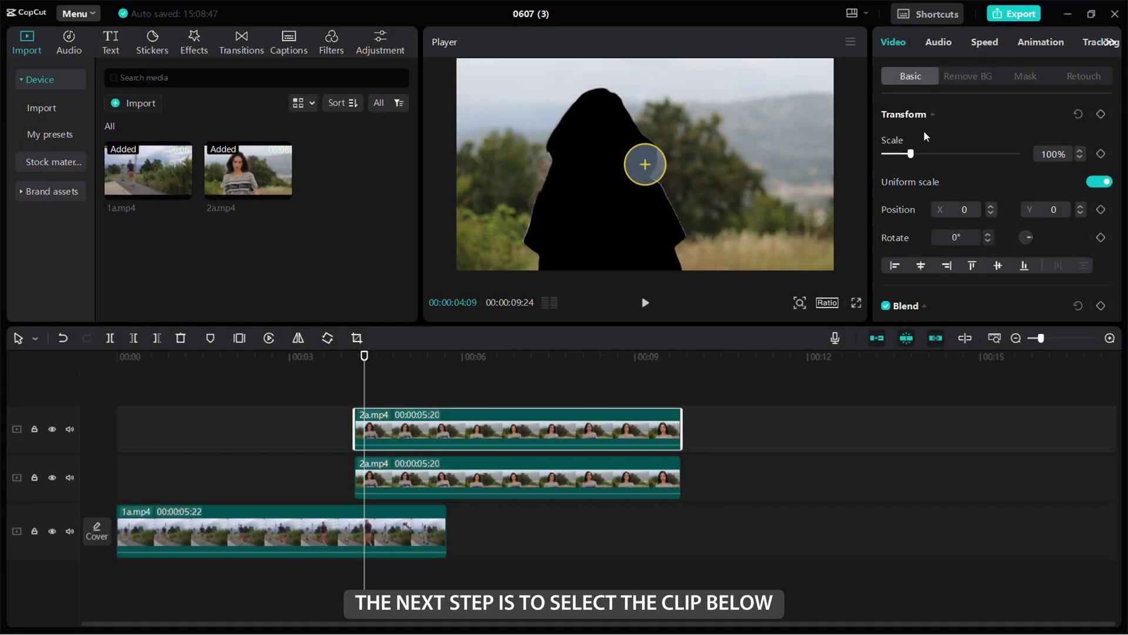
Trim the middle 2a.mp4 clip's start to 5:01 and give it a 0.7s Fade In.
left_click(500, 475)
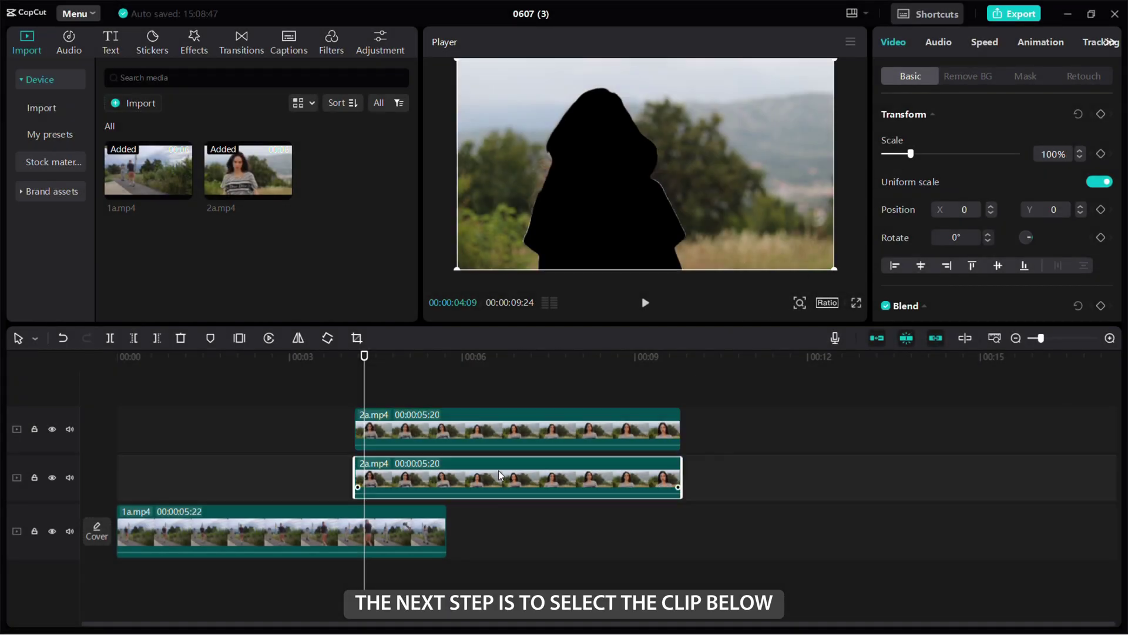
left_click_drag(360, 472, 390, 477)
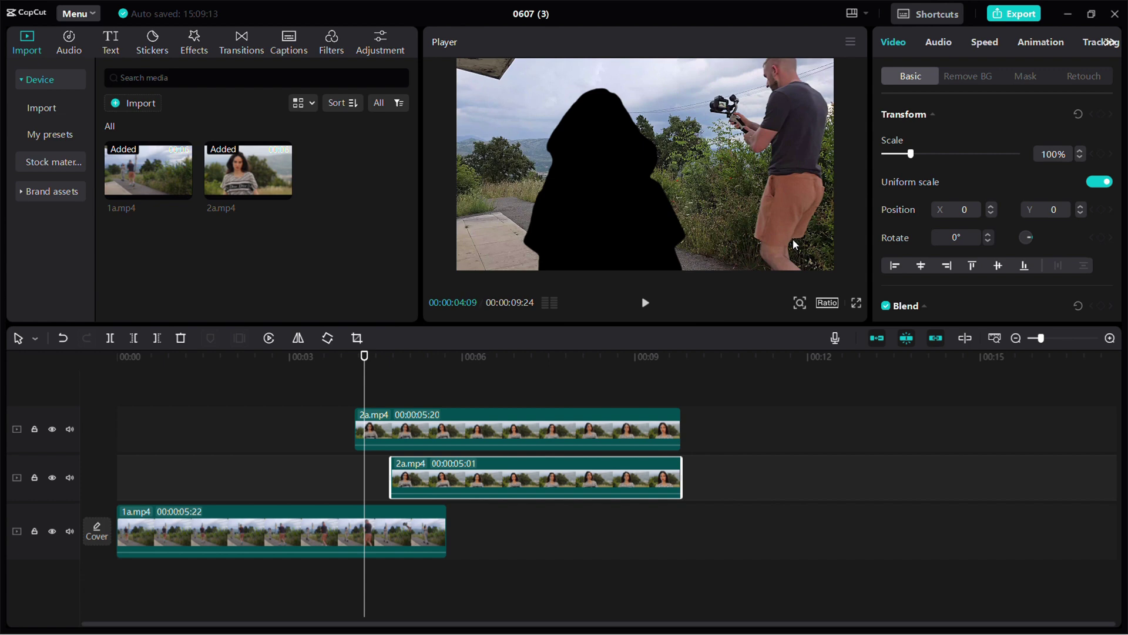
left_click(1036, 46)
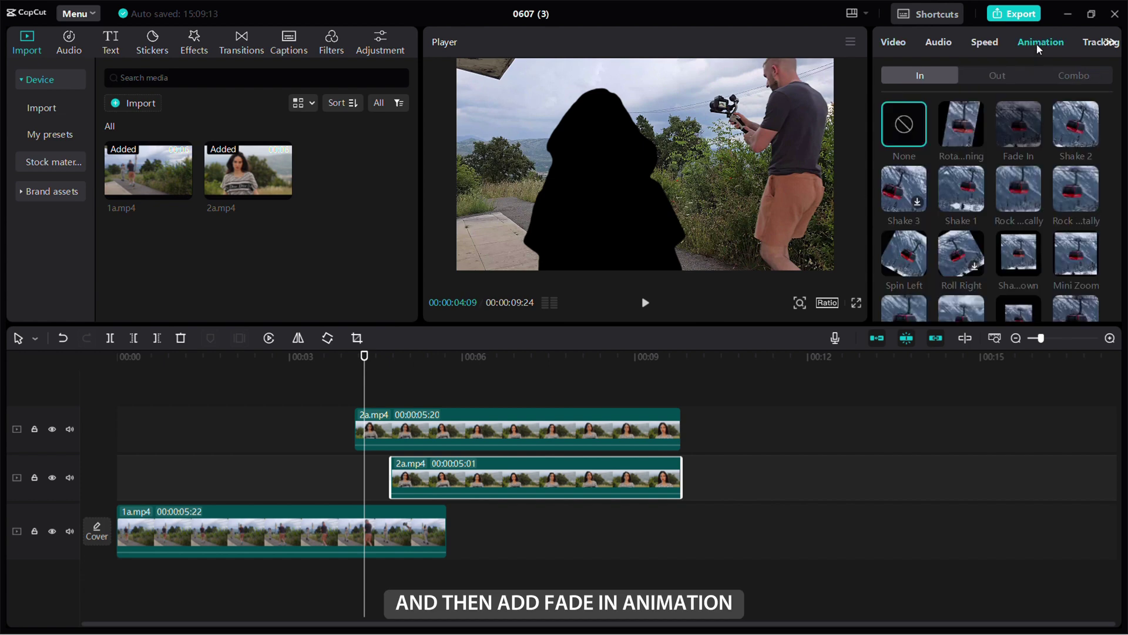
left_click(1018, 123)
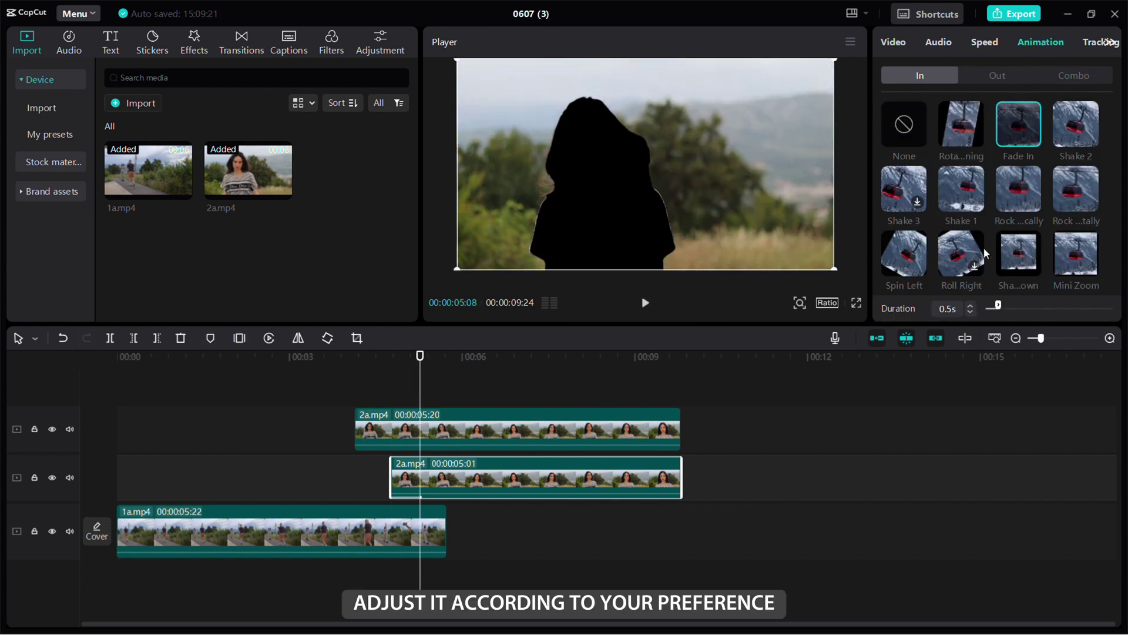
left_click(970, 305)
left_click(970, 305)
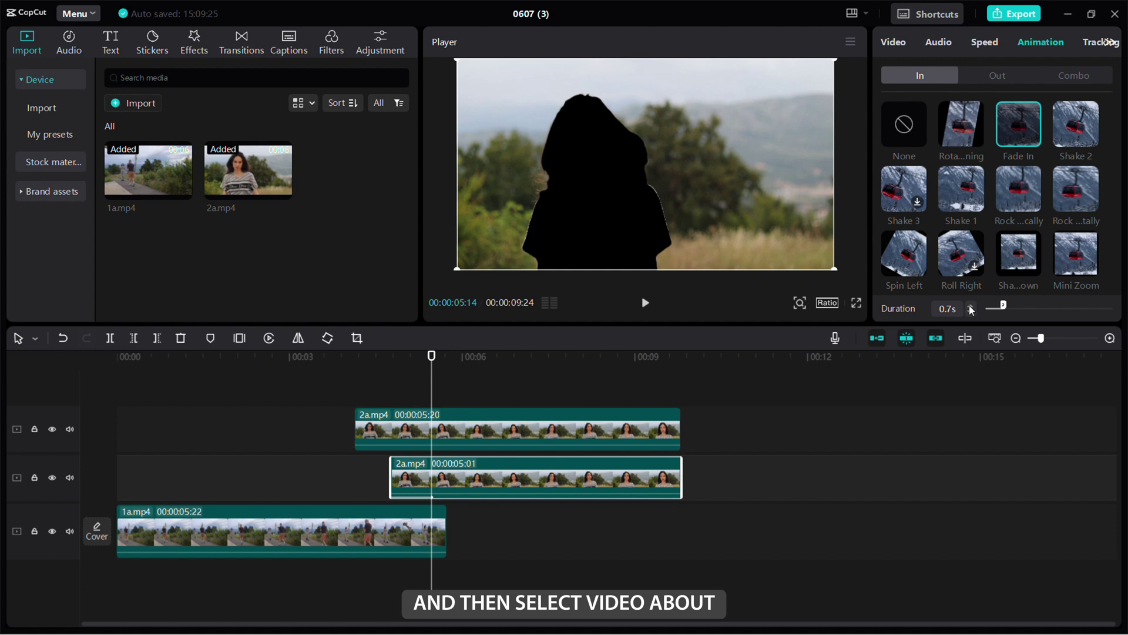
Keyframe the top silhouette clip's opacity from 100% down to 0% at the transition's end.
left_click(650, 429)
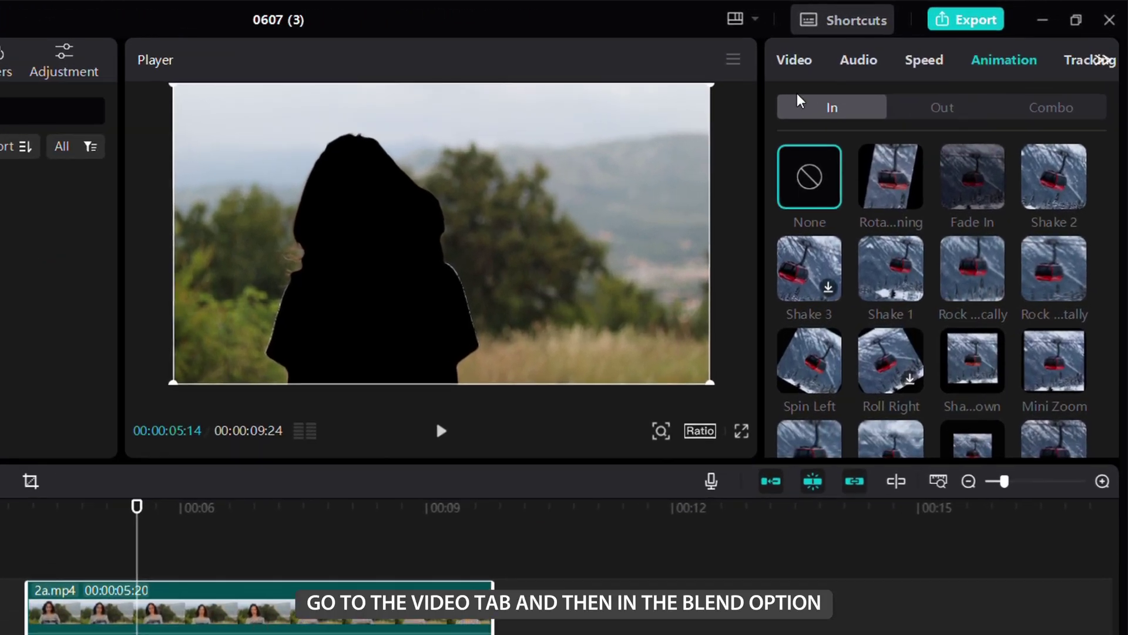
left_click(813, 70)
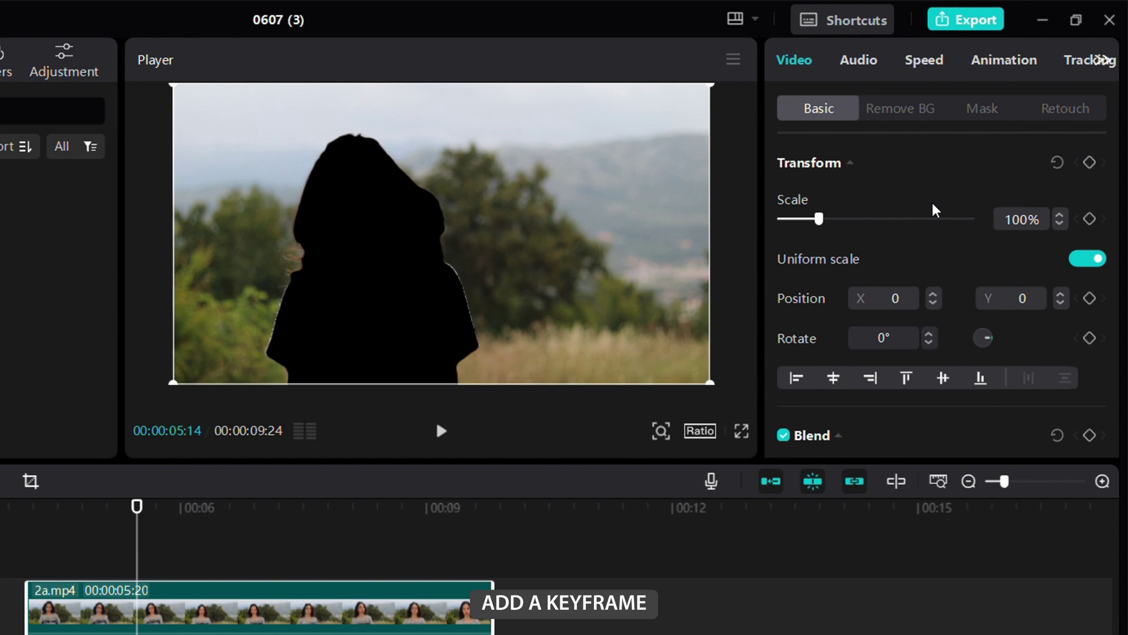
scroll(937, 217, "down", 4)
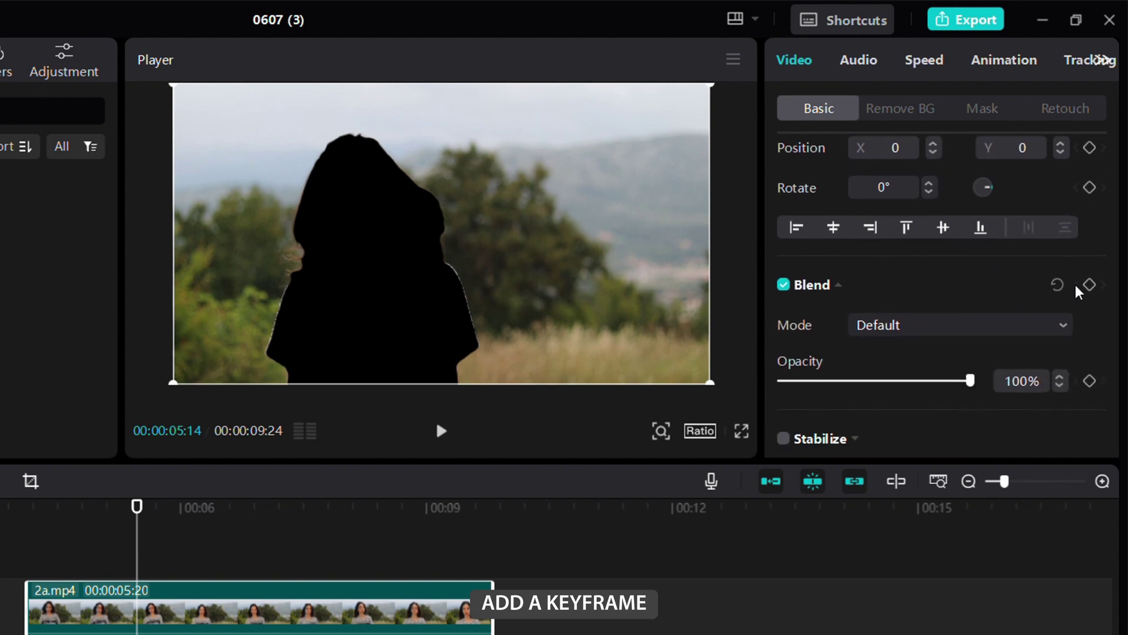
left_click(1089, 285)
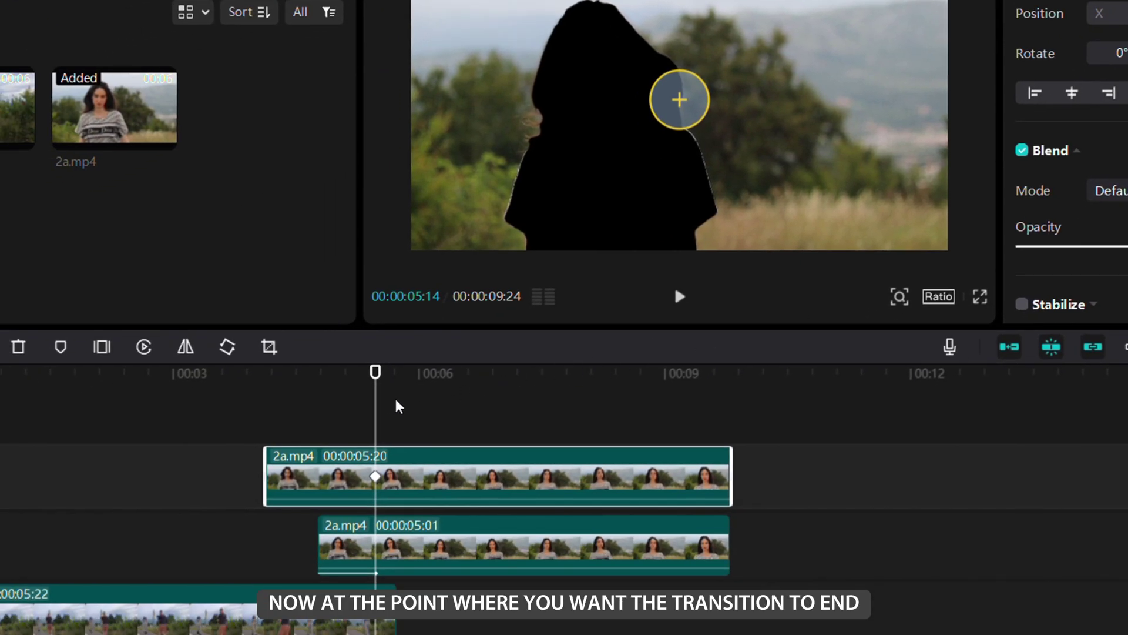
left_click_drag(376, 410, 415, 410)
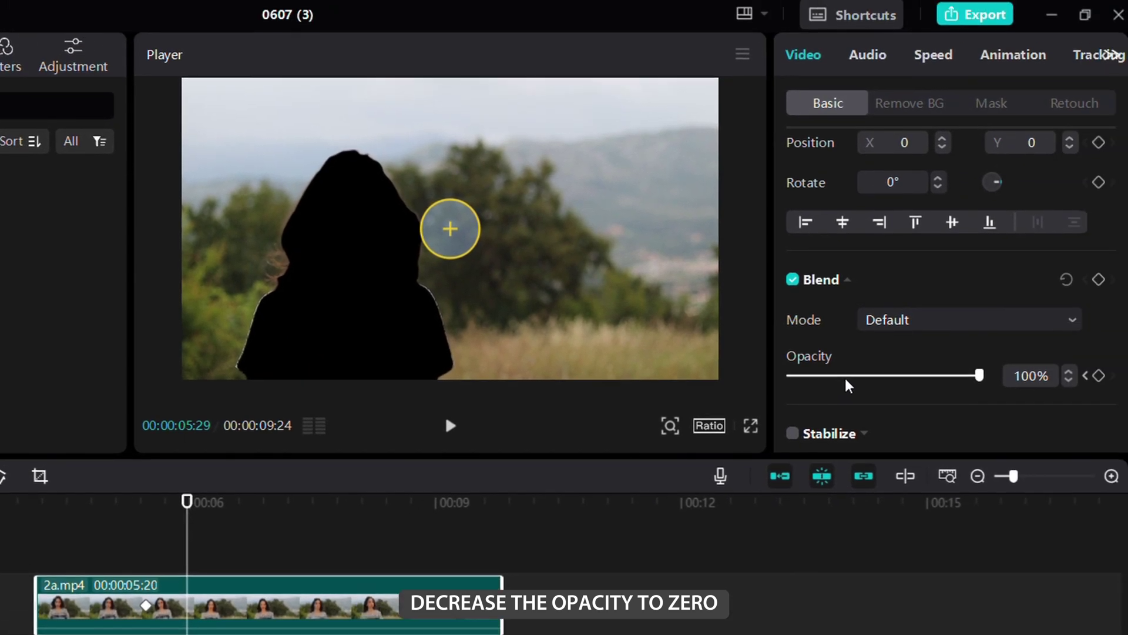
left_click_drag(846, 379, 744, 398)
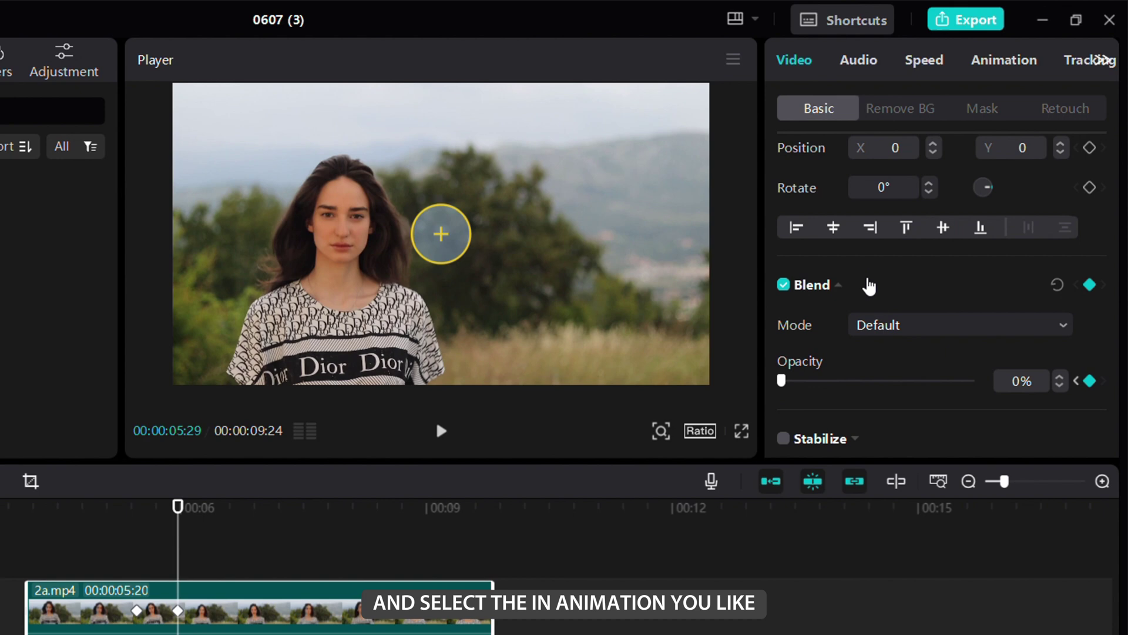
Apply a 0.6s Fade In entrance animation to the silhouette clip.
left_click(985, 69)
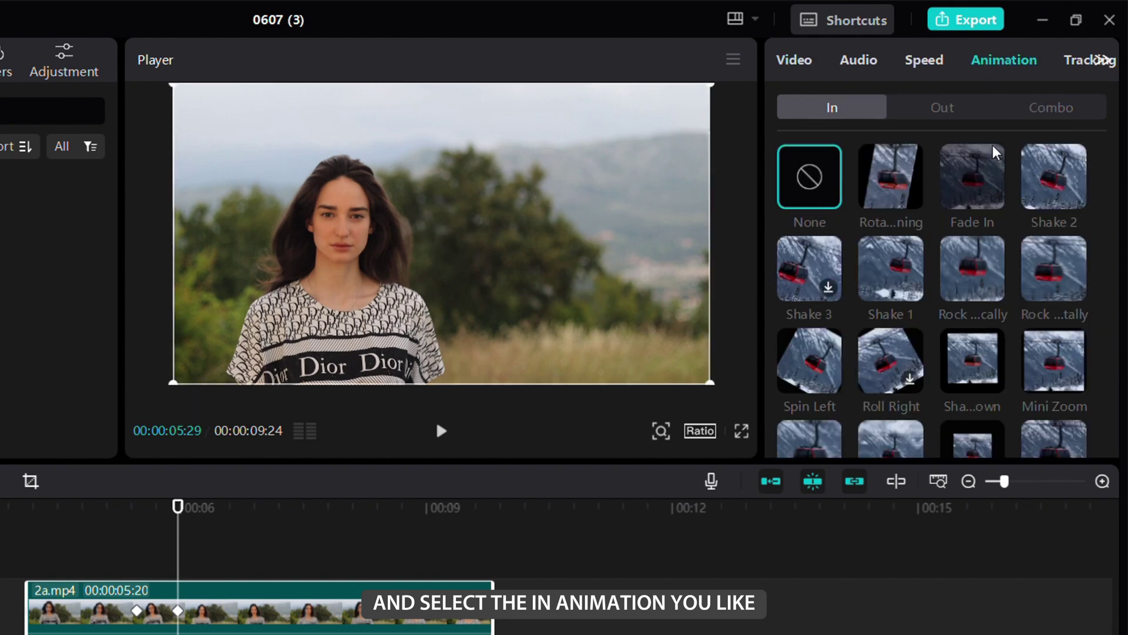
left_click(977, 174)
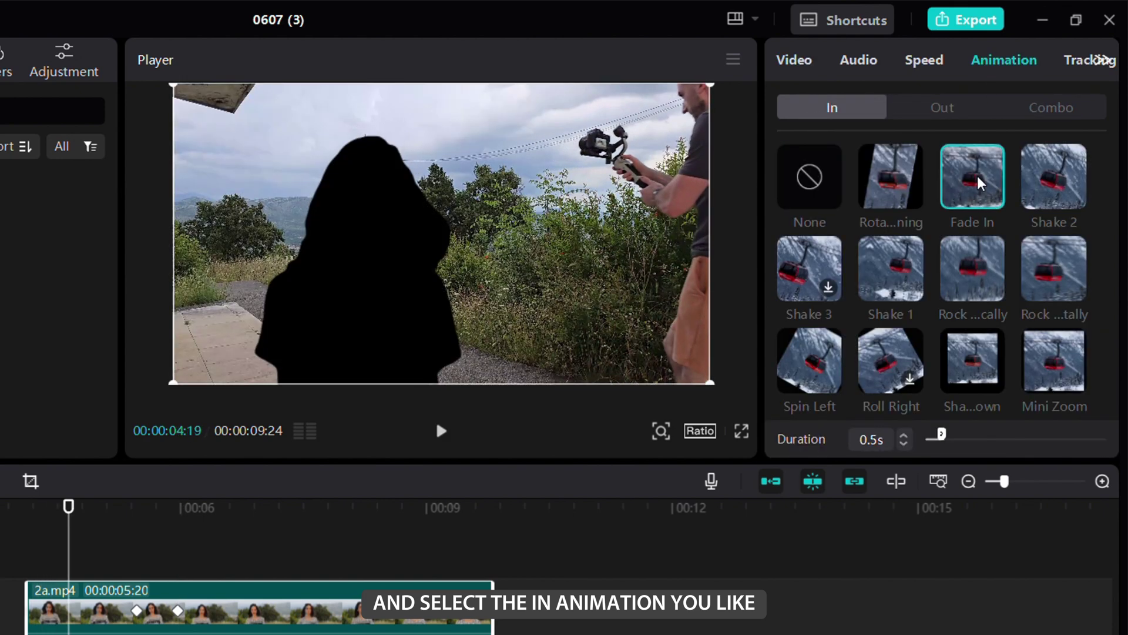
left_click(904, 435)
scroll(958, 323, "down", 3)
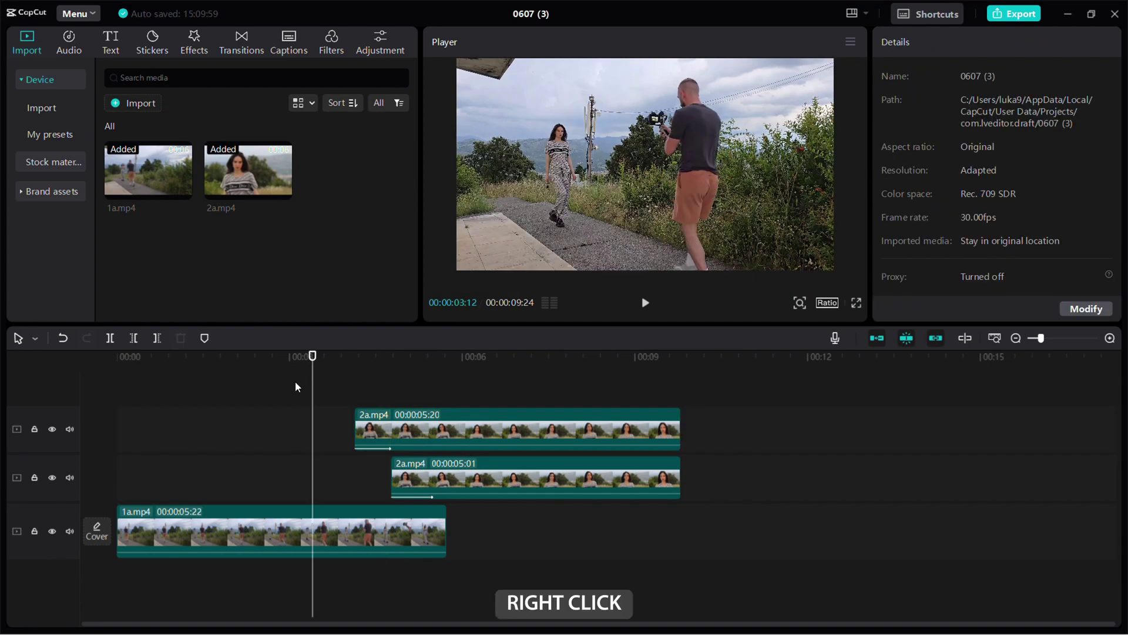
Merge all three timeline clips into one 9:24 'Compound clip1' and preview the transition.
left_click_drag(284, 377, 433, 520)
right_click(431, 409)
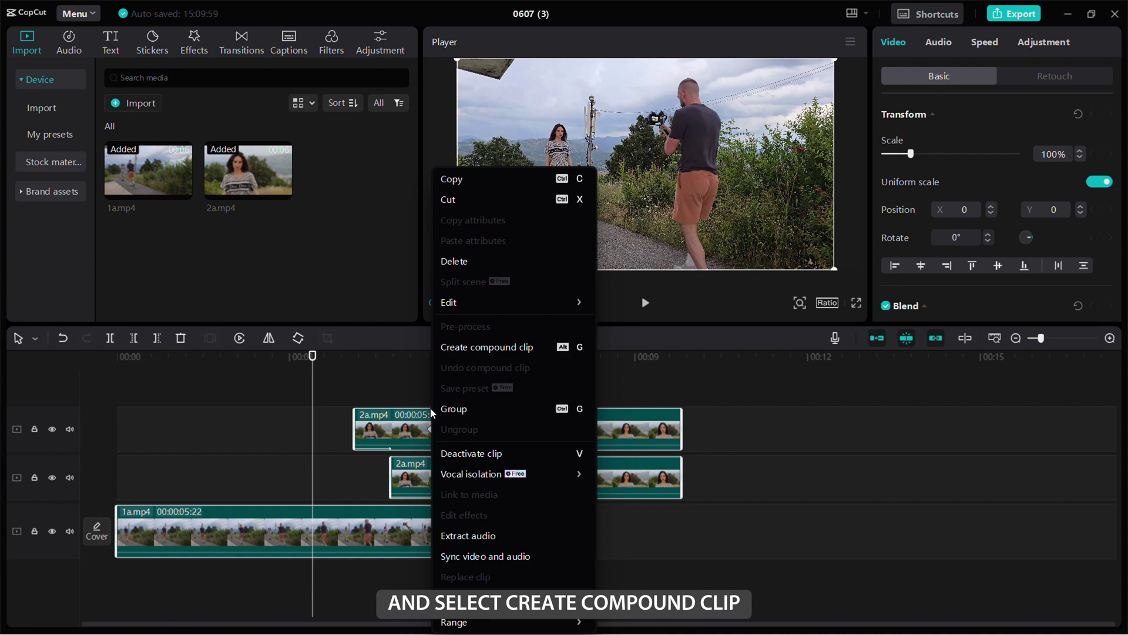
left_click(481, 350)
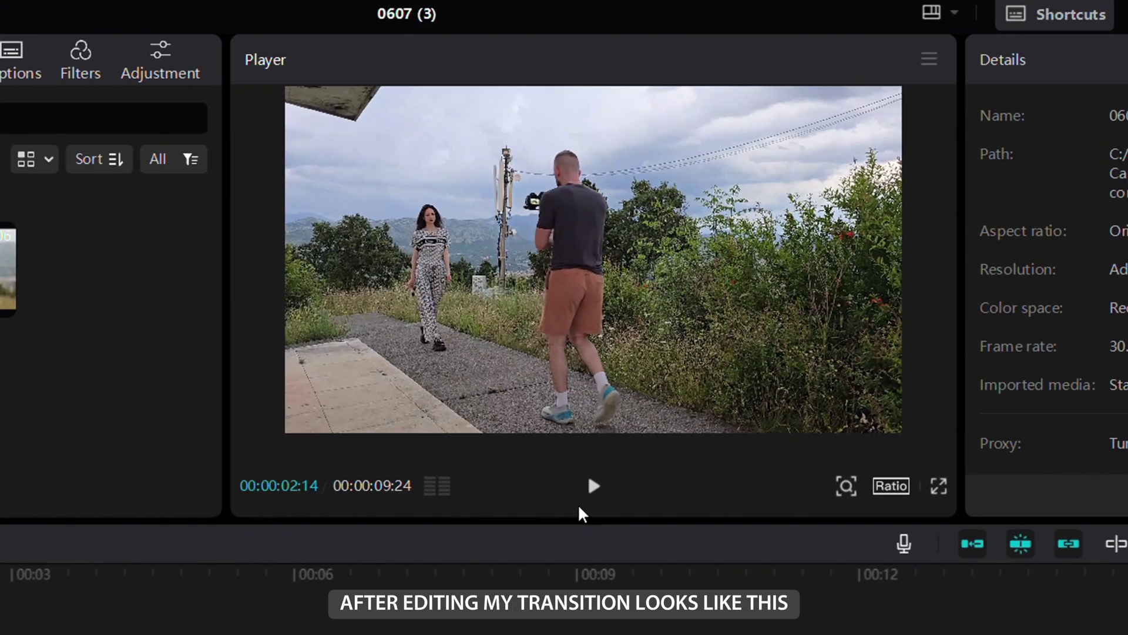
left_click(594, 485)
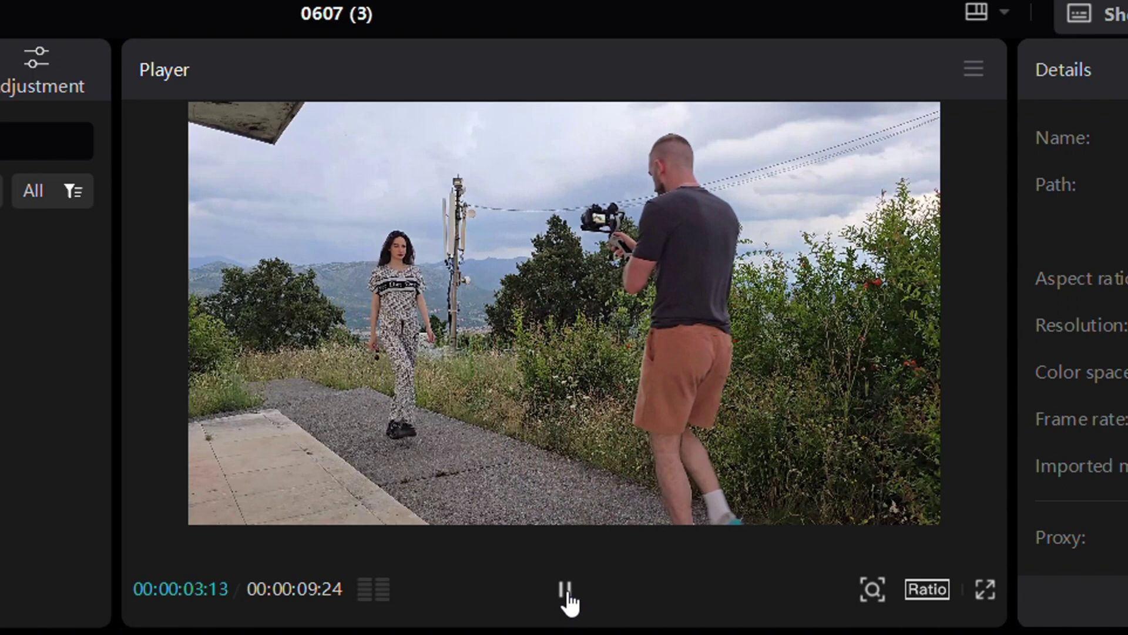